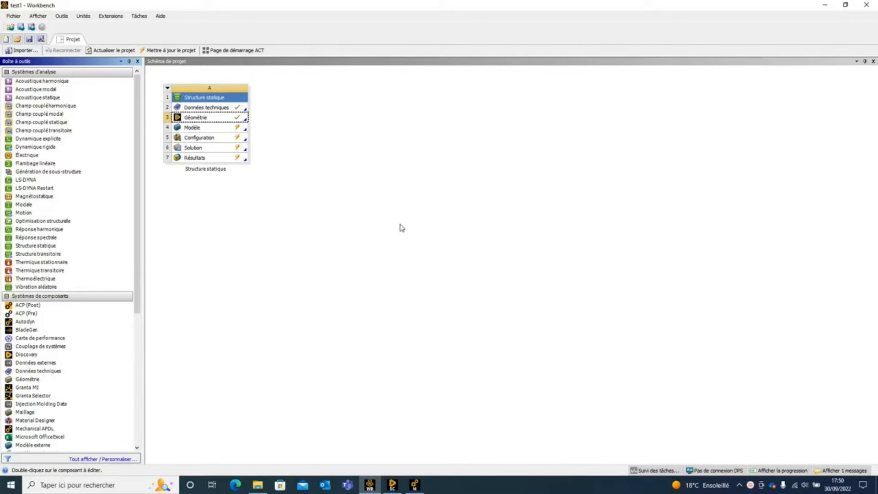
Switch to SpaceClaim to edit the geometry of the static structure
click(217, 120)
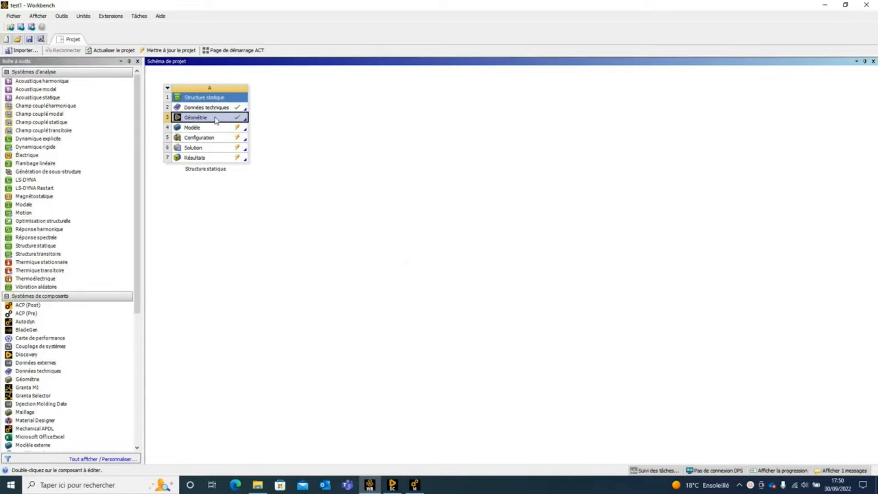
right_click(216, 120)
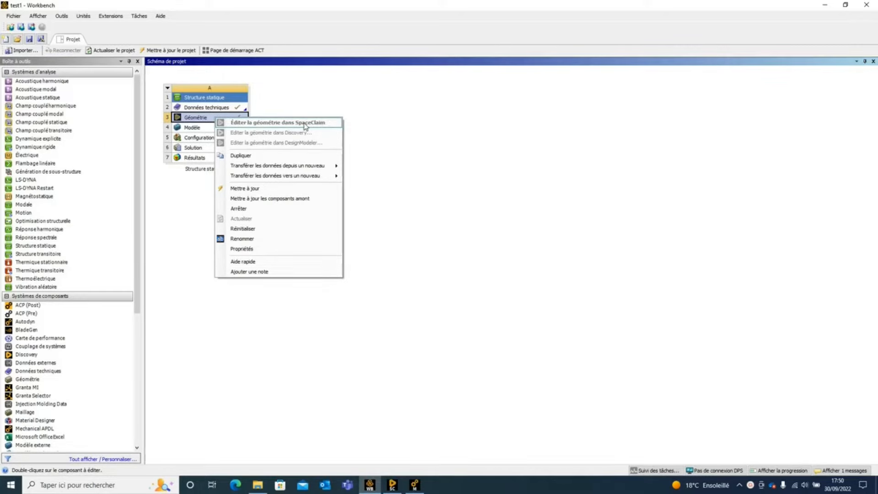
click(392, 485)
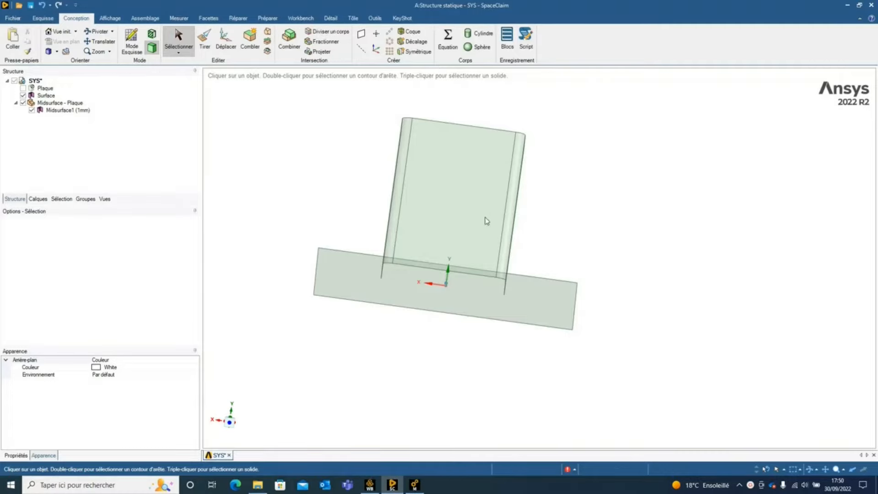
Start a line sketch on the vertical plane across the open end of the folded profile
click(486, 221)
middle_drag(472, 221, 404, 177)
key(Escape)
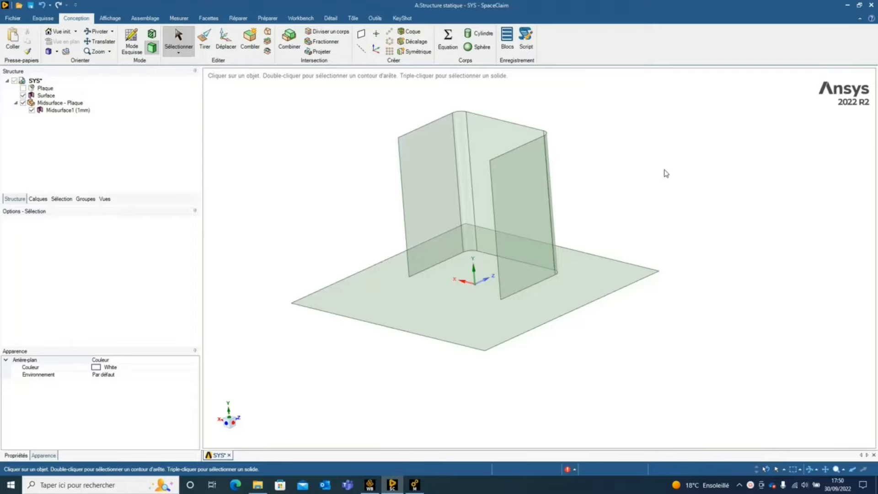
mouse_move(588, 201)
middle_down()
mouse_move(605, 158)
mouse_move(652, 168)
mouse_move(586, 168)
mouse_move(592, 194)
middle_up()
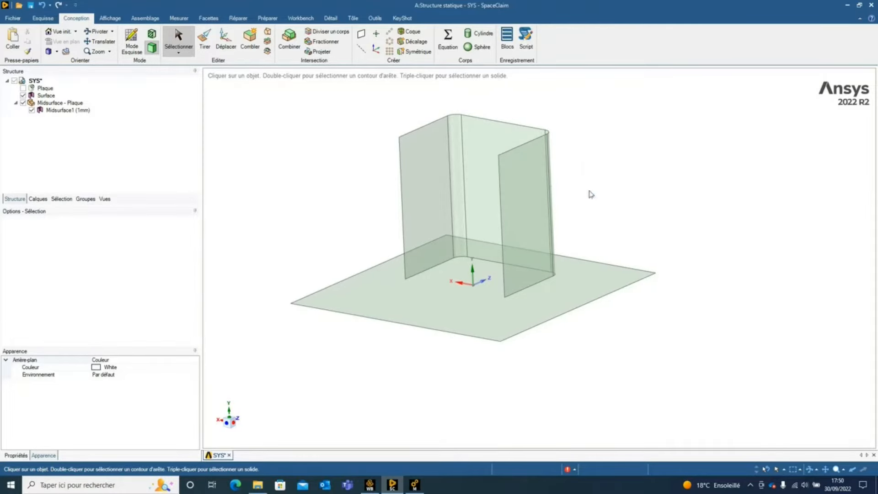
click(131, 42)
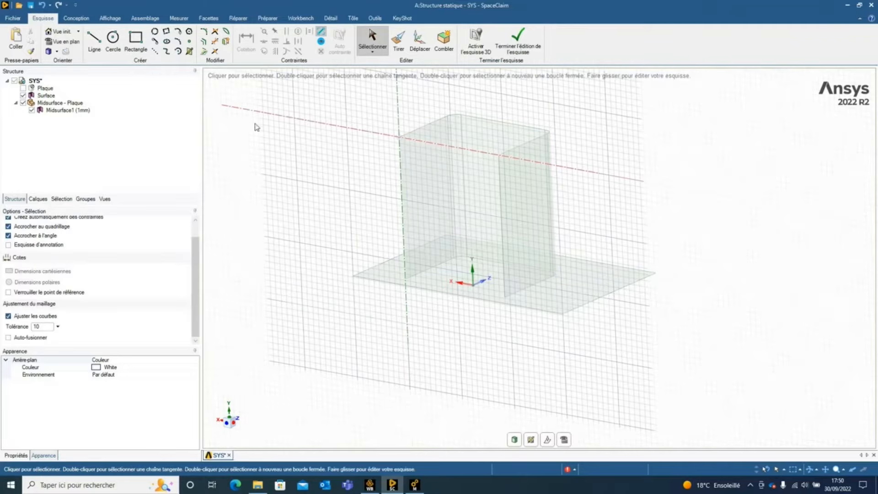
click(97, 41)
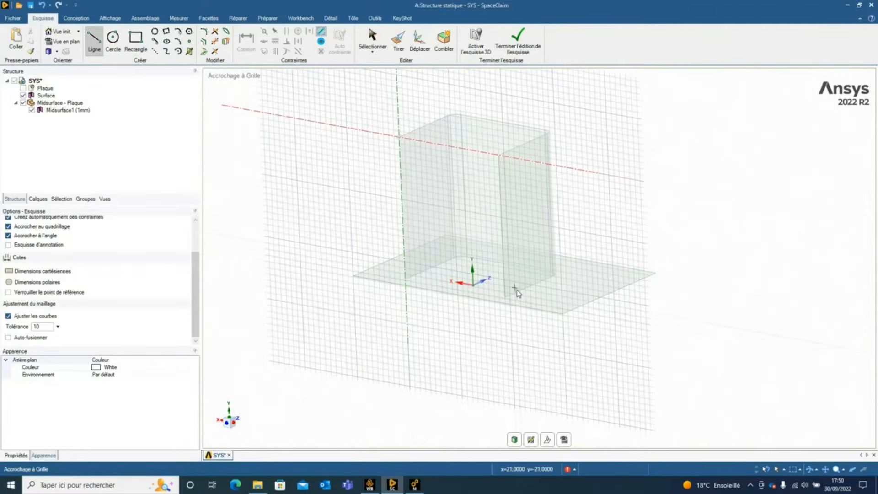
click(506, 298)
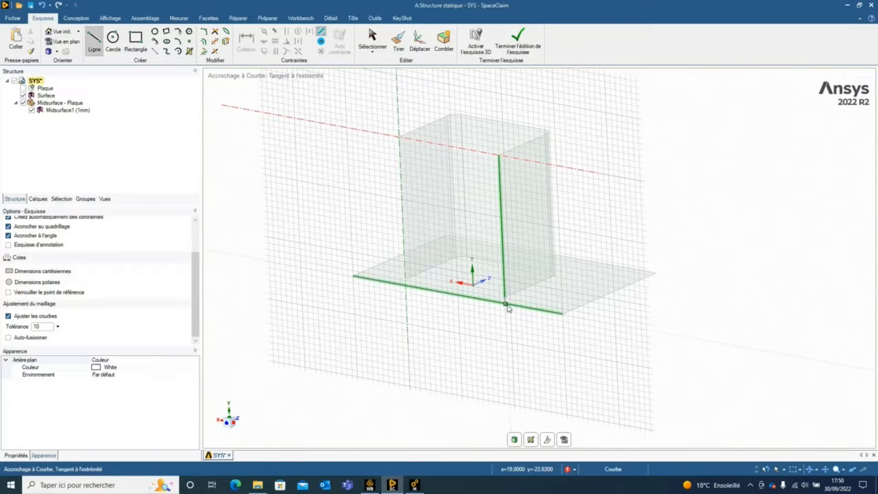
click(506, 304)
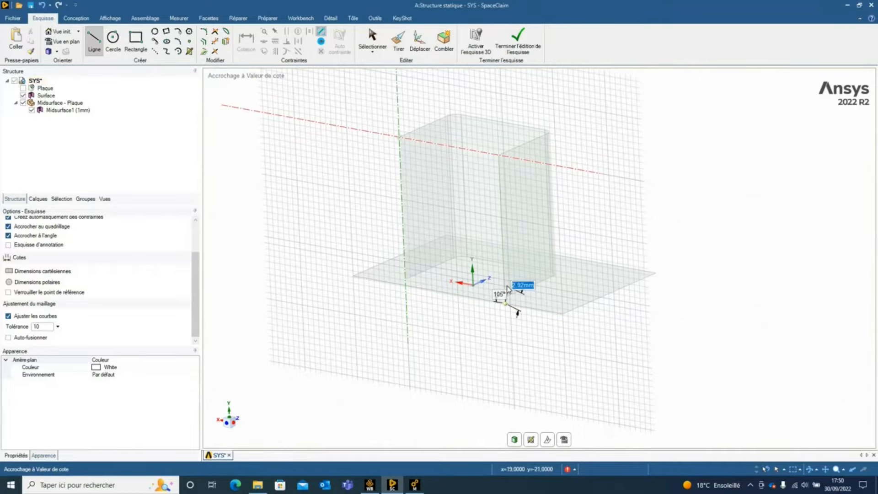
click(506, 281)
key(Escape)
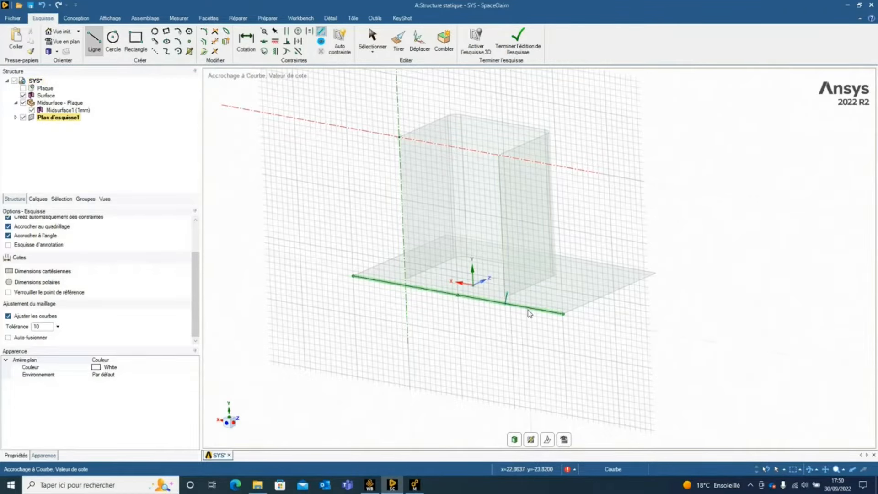
key(ctrl+z)
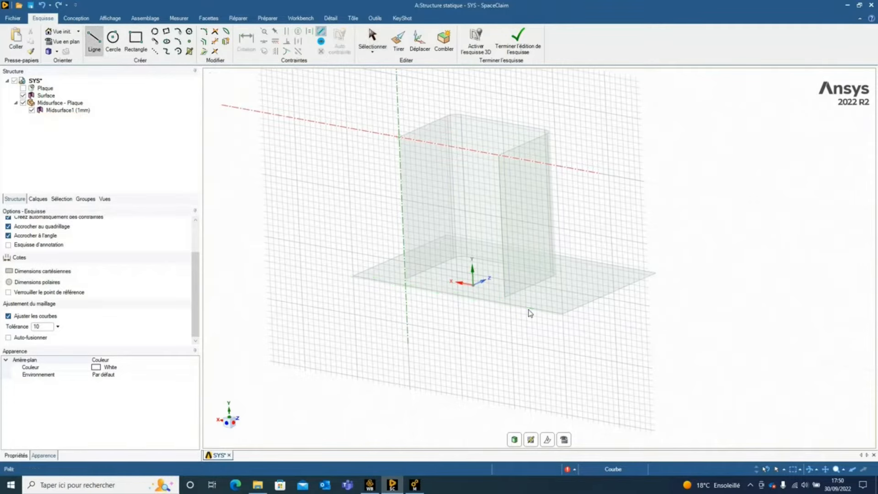
Sketch a closed right triangle with a hypotenuse of about 2.83 mm at the foot of the profile's free vertical edge, and finish the sketch
mouse_move(813, 254)
middle_down()
mouse_move(811, 242)
mouse_move(874, 264)
middle_up()
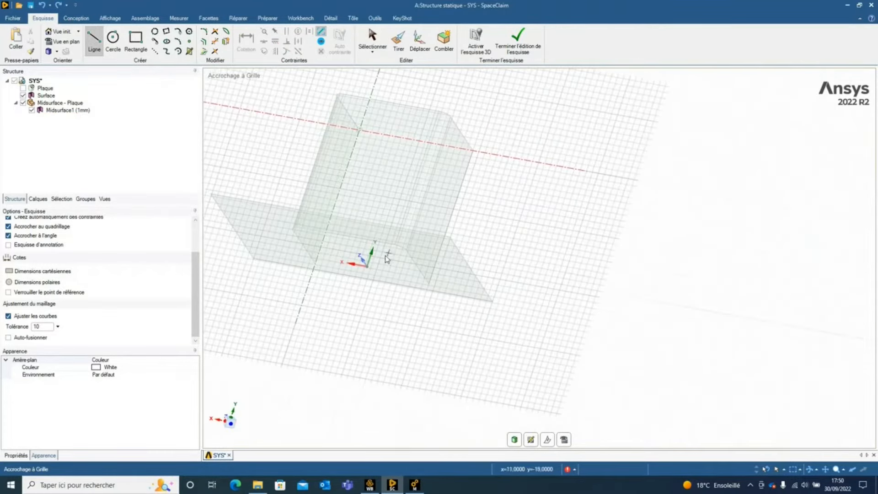
shift+middle_drag(336, 261, 607, 279)
scroll(607, 280, up, 5)
click(542, 284)
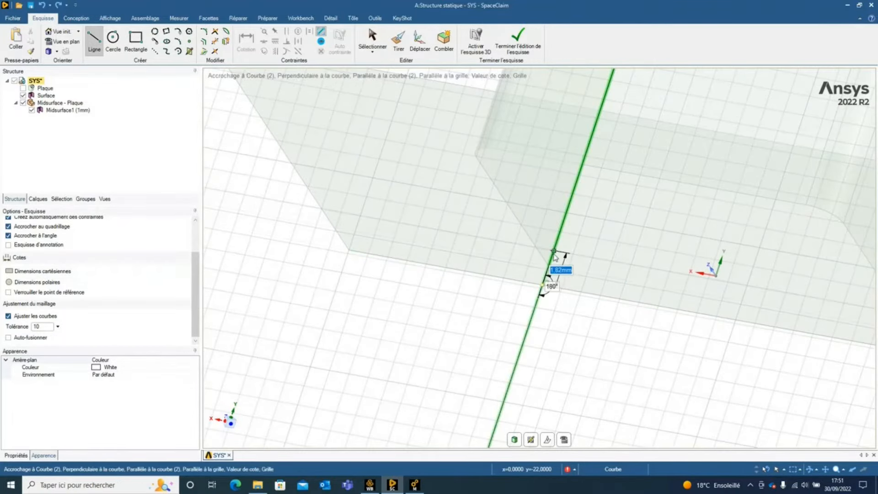
click(554, 254)
key(Escape)
click(503, 279)
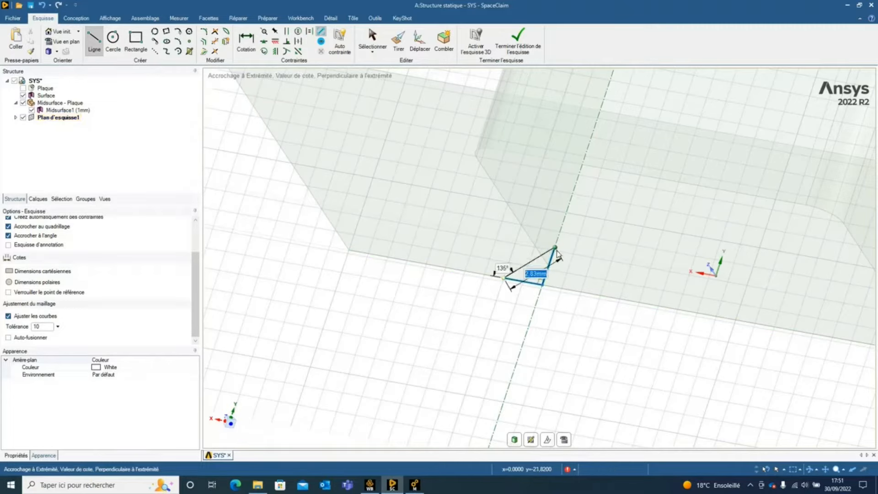
click(556, 249)
key(Escape)
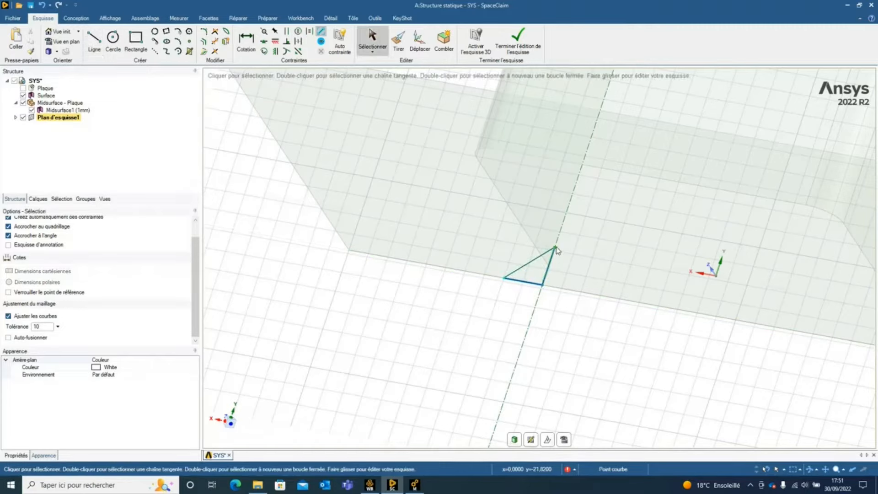
click(517, 42)
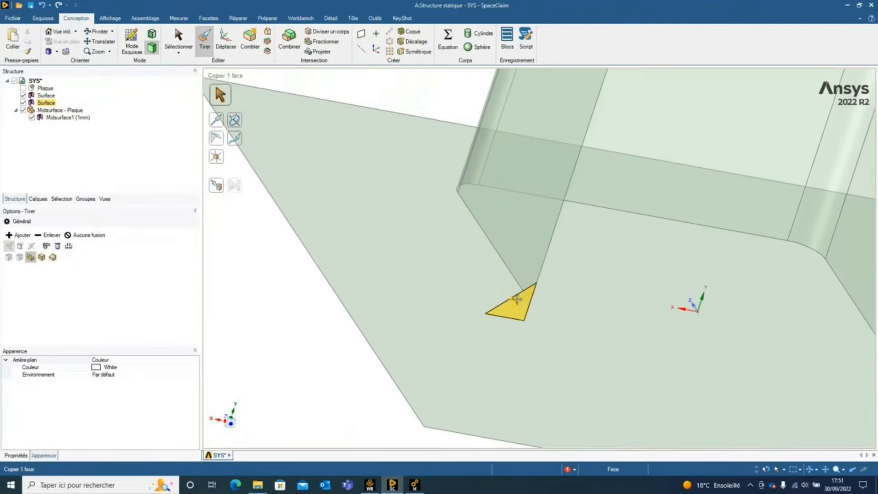
Sweep the triangular face with Pull along the full chain of the profile's bottom edges to form a solid weld bead
click(518, 313)
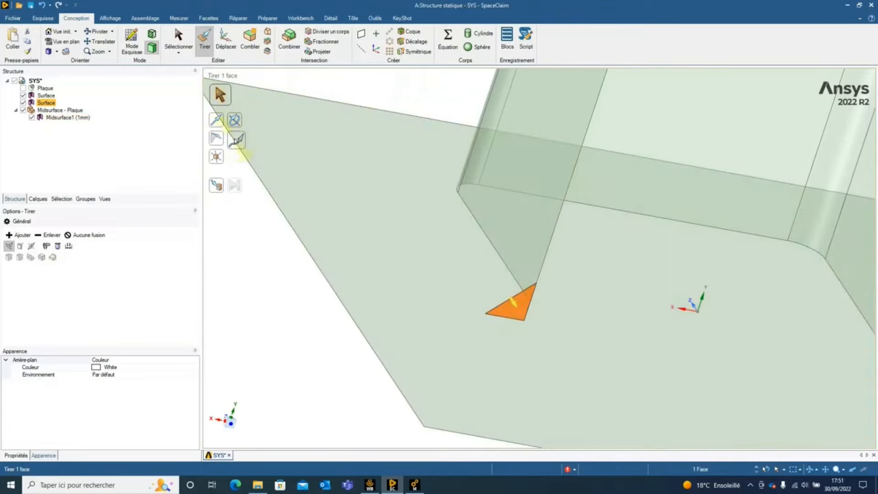
click(234, 138)
click(497, 251)
click(462, 185)
click(499, 190)
click(810, 249)
click(828, 286)
shift+middle_drag(826, 287, 673, 282)
middle_drag(652, 348, 523, 343)
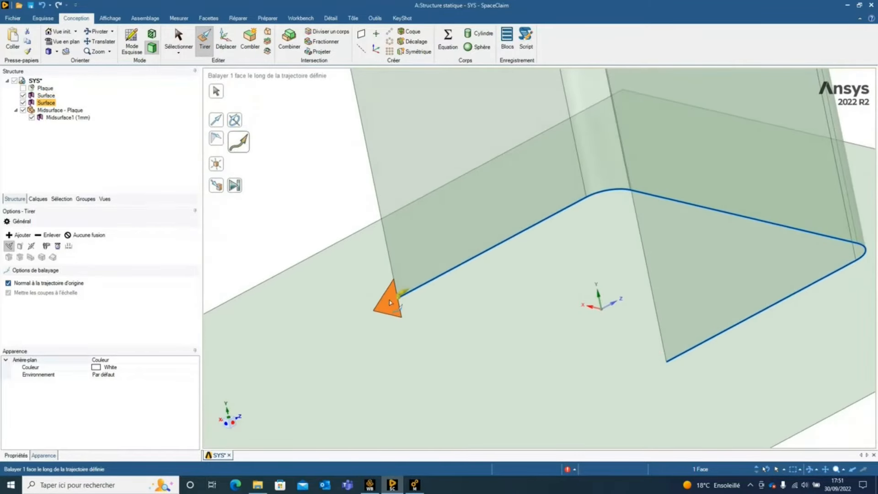
drag(390, 303, 634, 231)
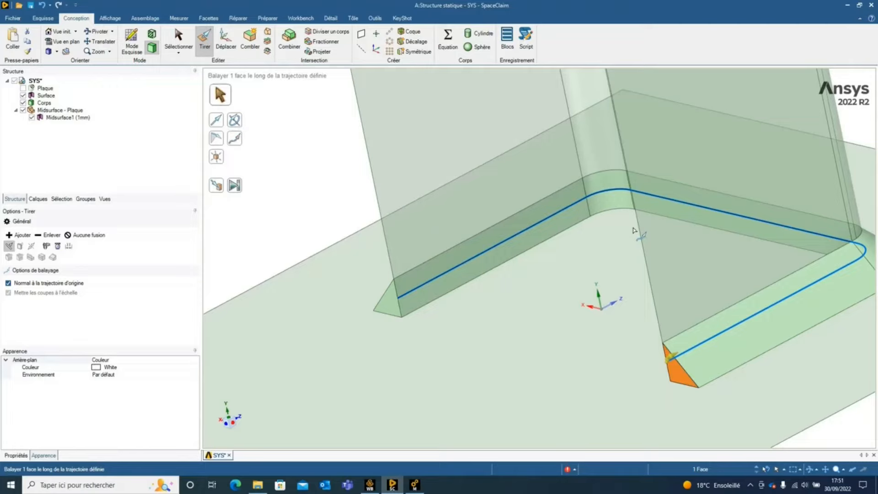
key(Escape)
Examine the swept bead body in relation to the profile surface and the base plate midsurface
click(624, 235)
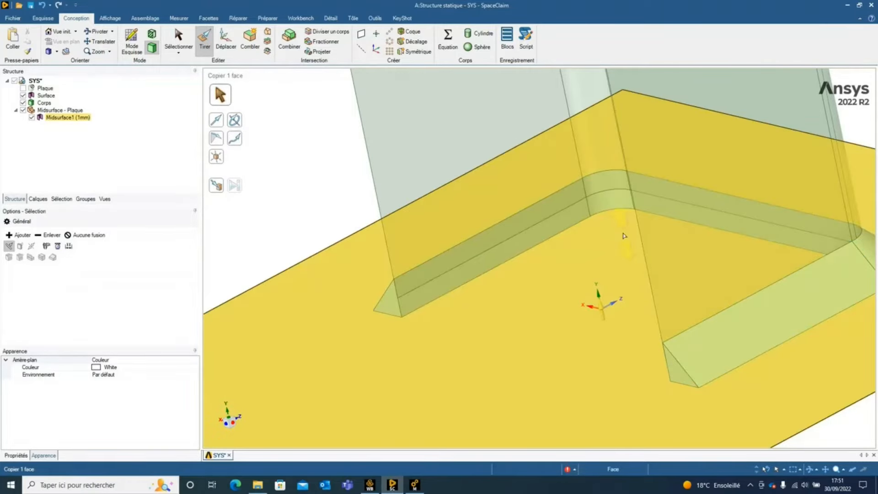
key(s)
scroll(603, 232, down, 5)
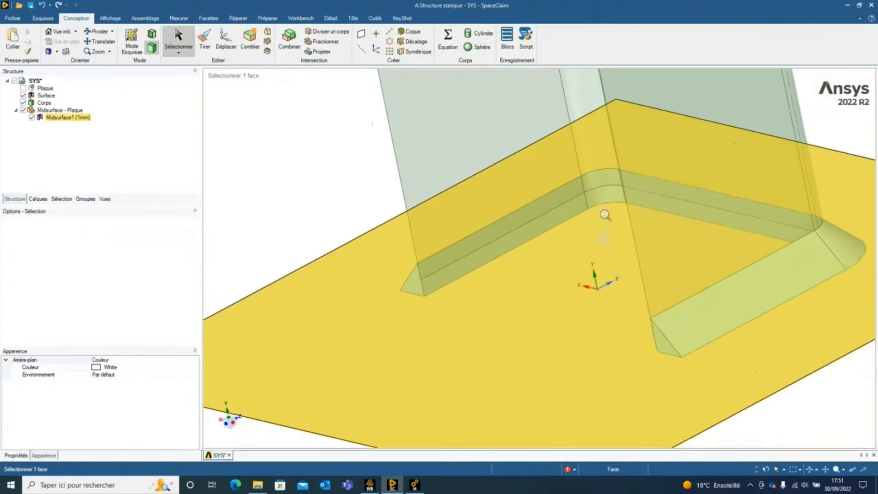
click(607, 144)
click(45, 103)
mouse_move(441, 327)
middle_down()
mouse_move(586, 314)
mouse_move(582, 337)
mouse_move(467, 336)
middle_up()
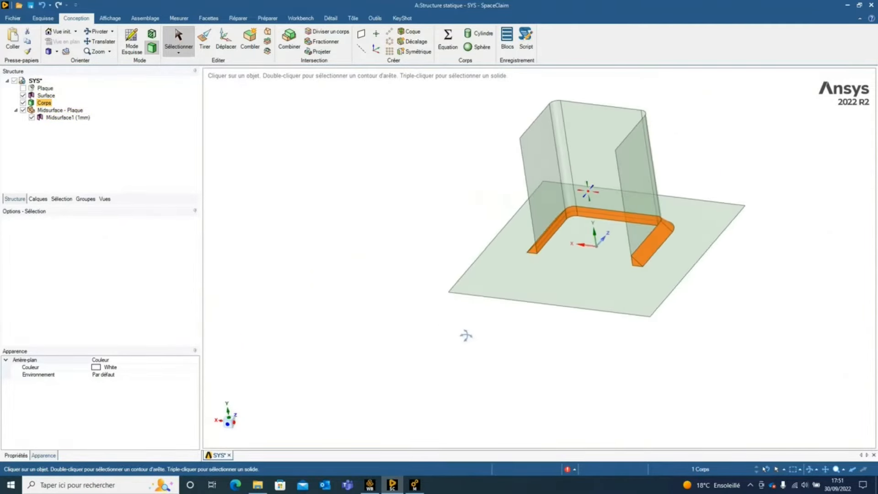
click(46, 96)
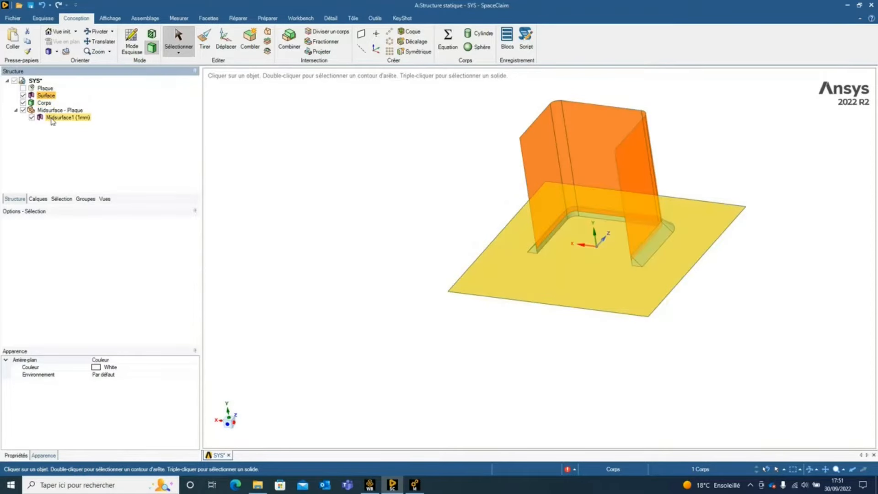
click(44, 103)
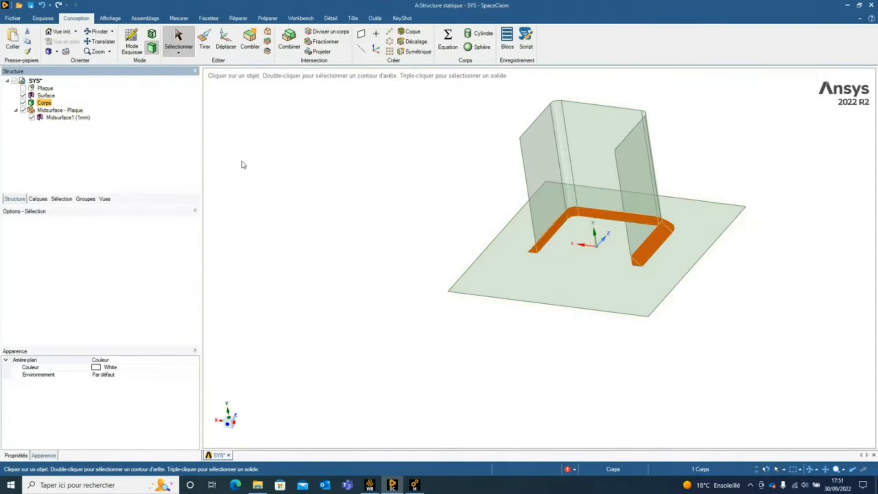
Switch to Workbench, refresh the project with the modified geometry and save it
click(370, 486)
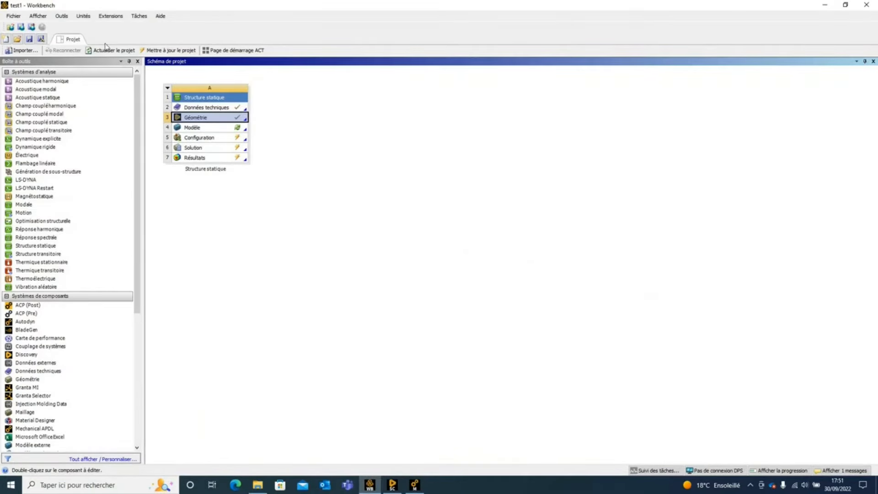
click(112, 50)
click(29, 39)
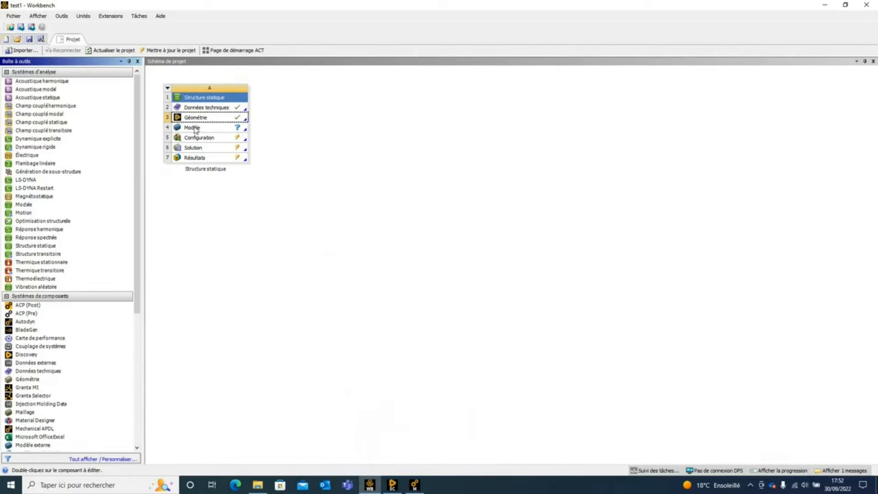
Switch to Mechanical and assign the material Acier standard to the bead body SYS\Corps
click(414, 484)
scroll(580, 231, down, 3)
scroll(573, 229, up, 3)
scroll(579, 295, down, 3)
middle_drag(537, 251, 572, 231)
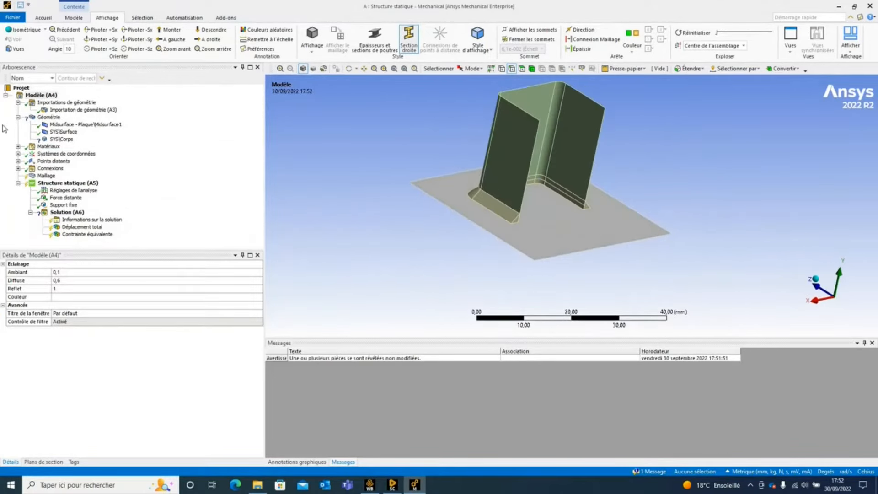
click(54, 139)
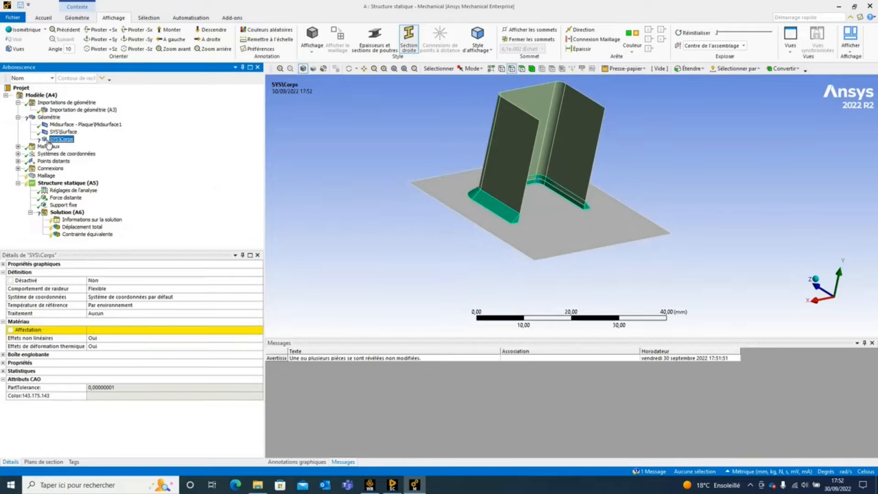
click(155, 329)
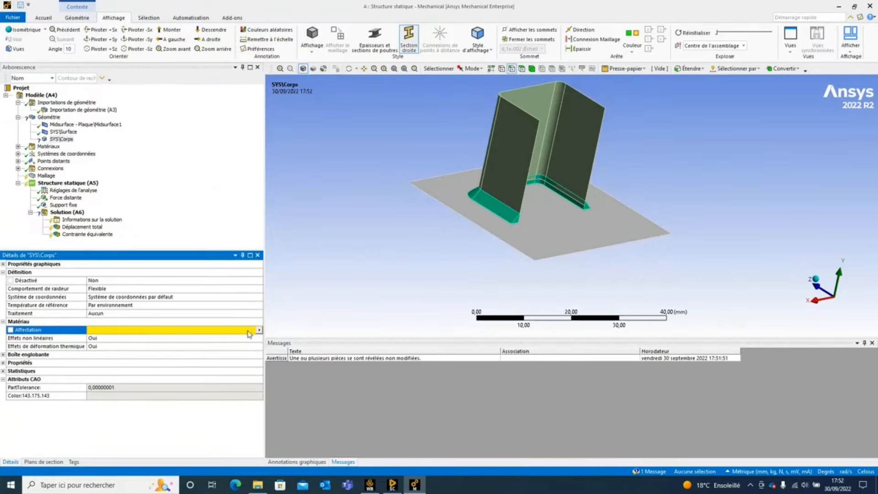
click(259, 330)
click(302, 216)
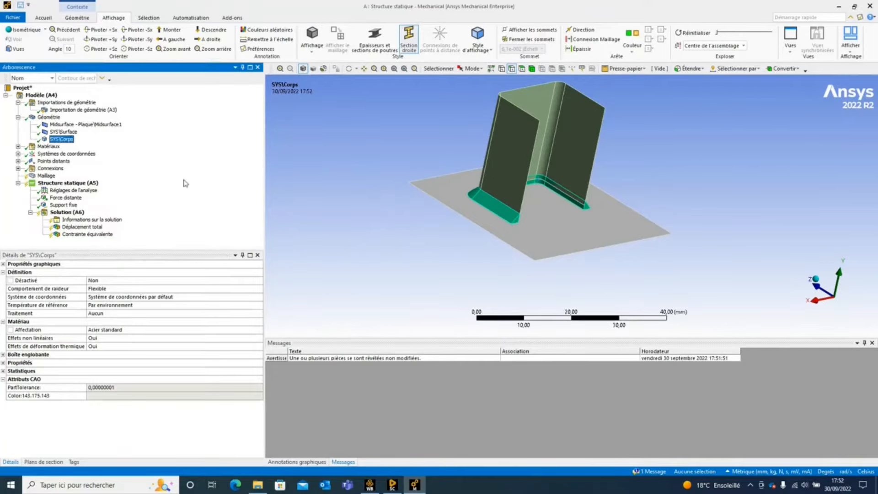
Rename both automatic contact regions according to their definition, and review the plate-to-bead and profile-to-bead contacts
click(18, 169)
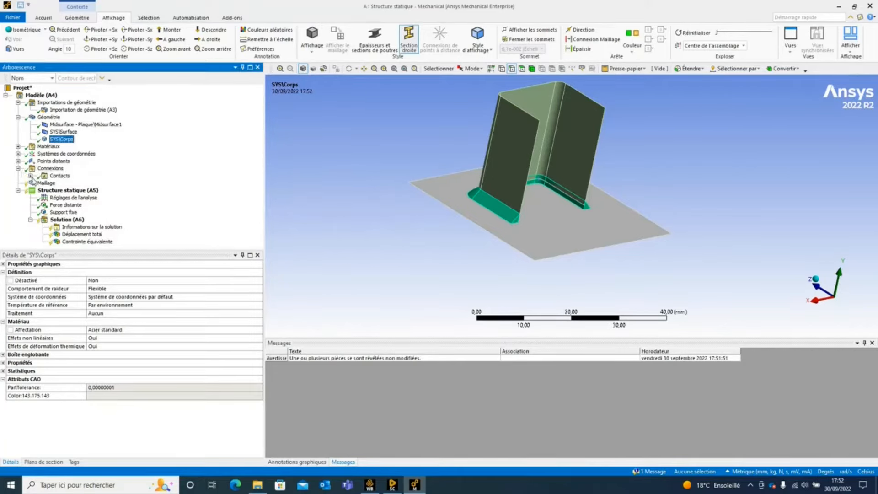
click(30, 176)
click(79, 183)
ctrl+click(79, 191)
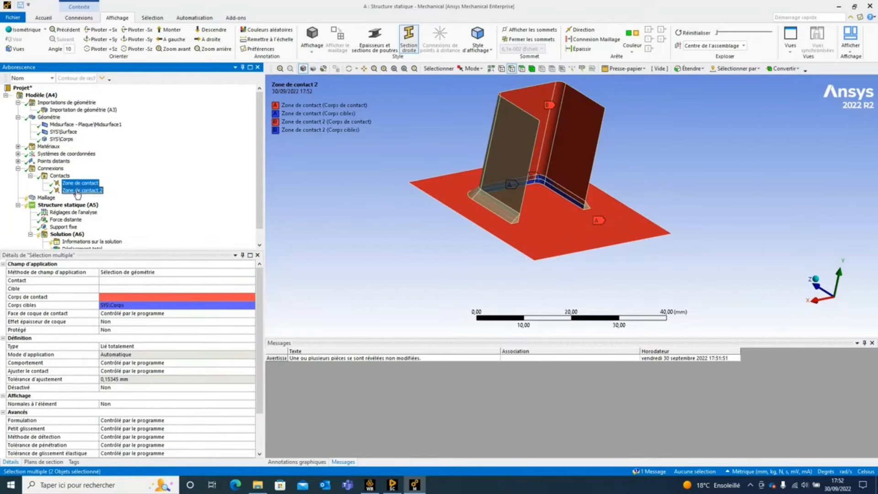
right_click(80, 190)
click(112, 388)
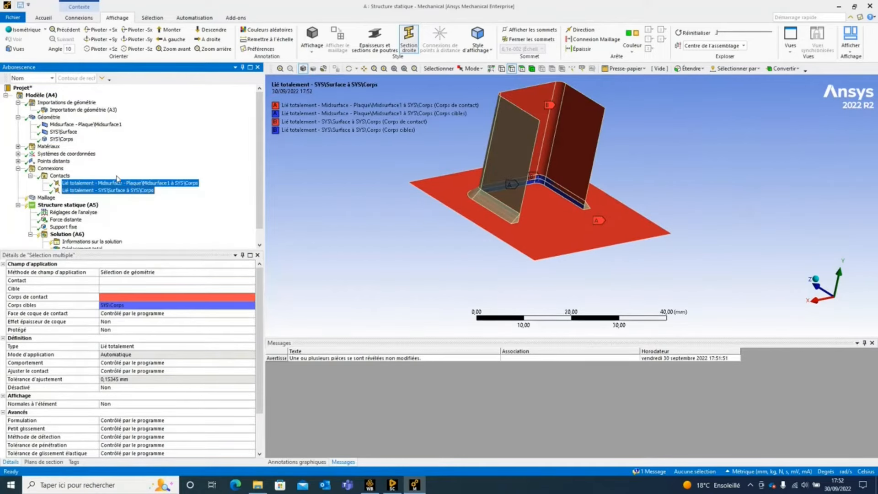
click(174, 184)
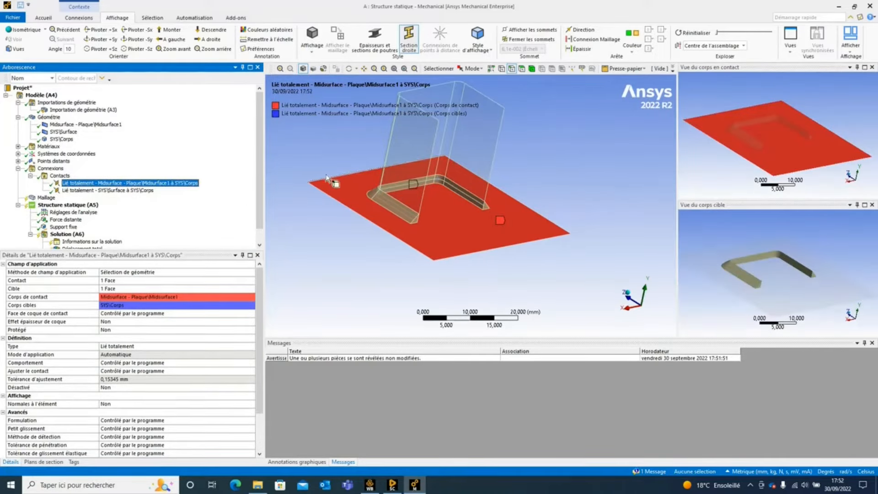
key(Down)
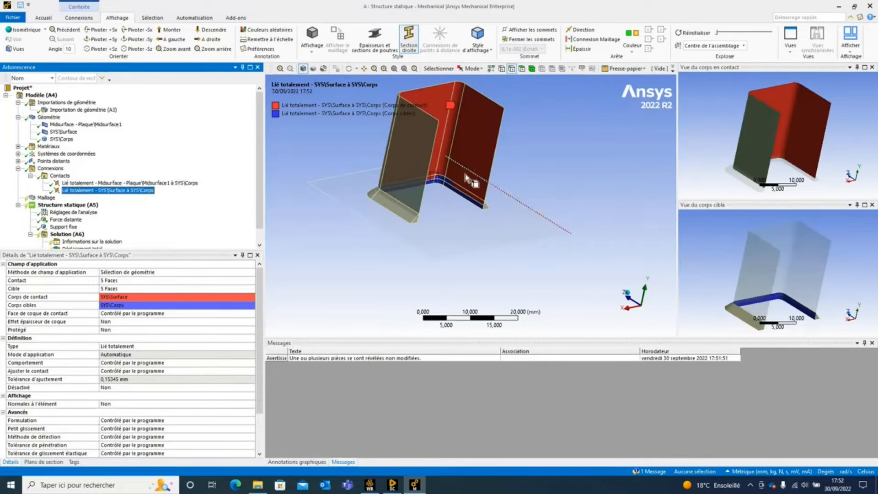
Set the contact shell face of the bonded profile-to-bead contact to Vue de dessous
ctrl+middle_drag(471, 181, 511, 208)
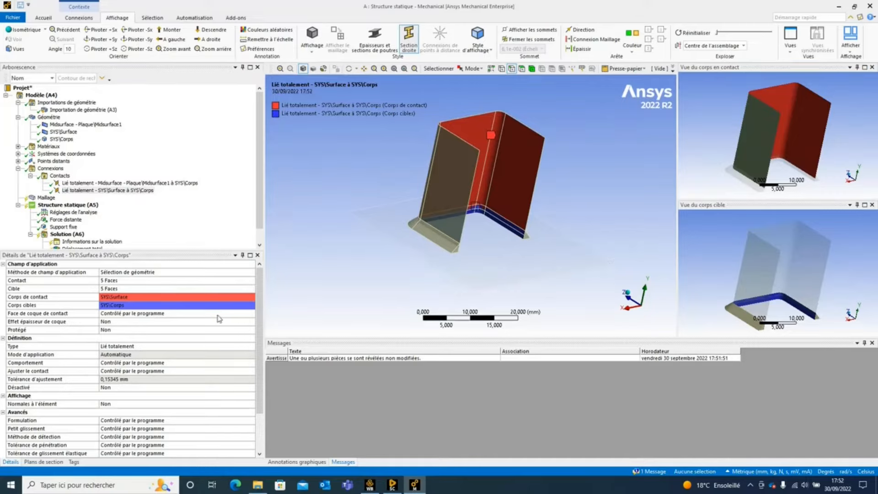
click(241, 314)
click(251, 313)
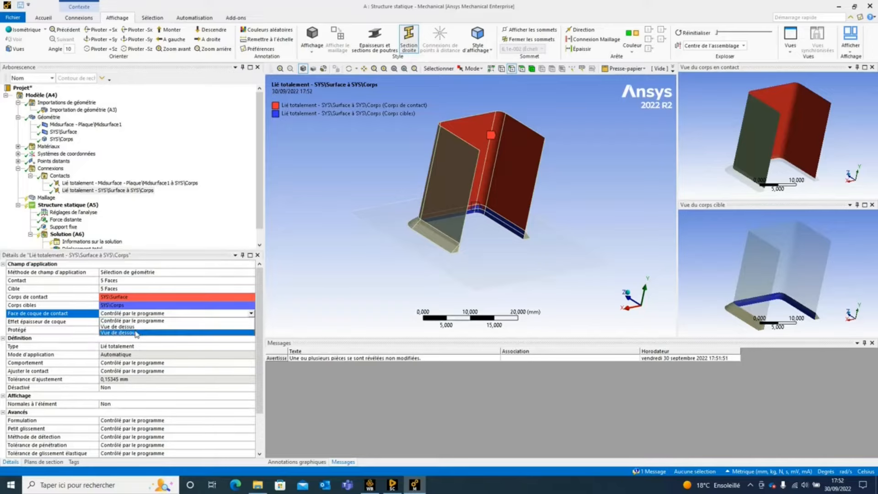
click(139, 337)
middle_drag(526, 224, 473, 222)
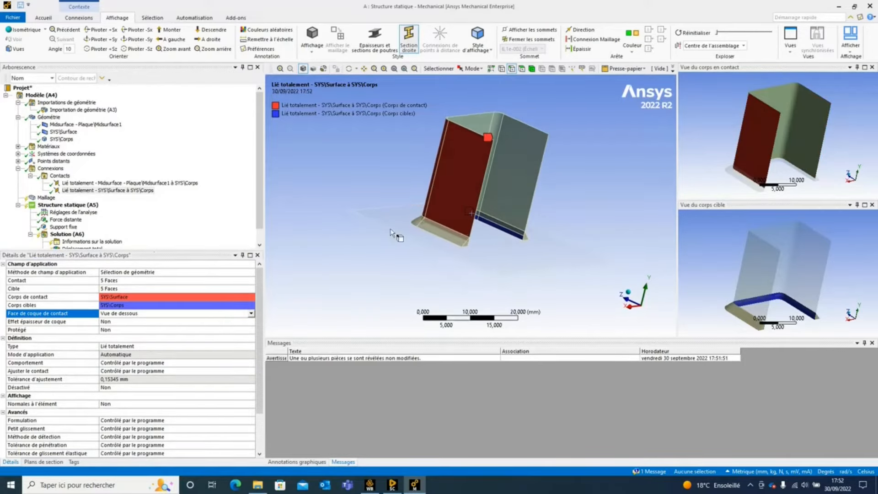
Solve the static structural analysis with the bonded weld bead
drag(259, 196, 255, 241)
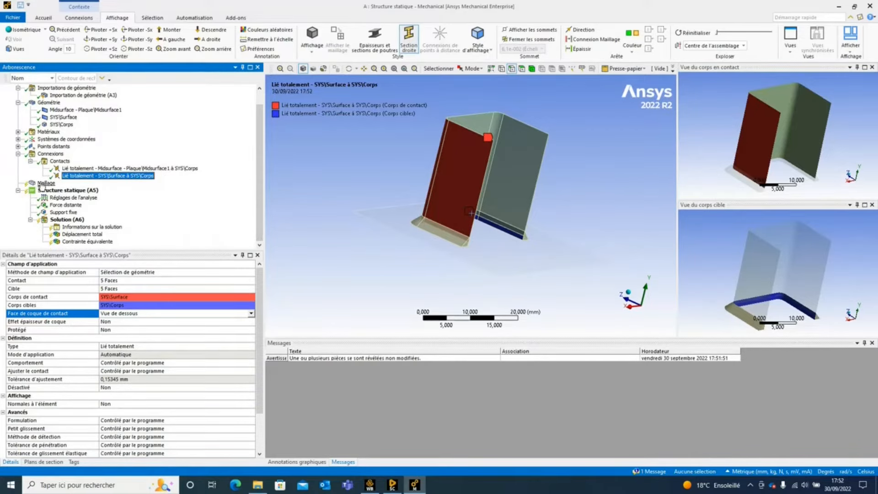
click(61, 191)
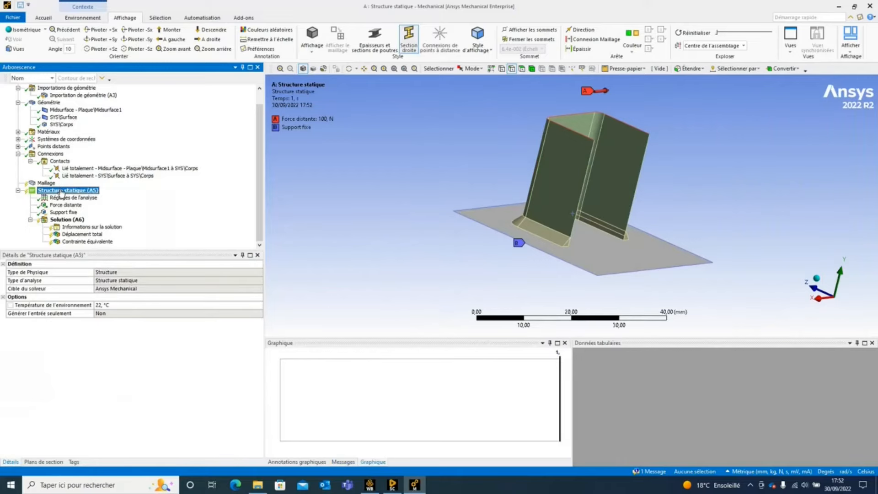
right_click(58, 191)
click(92, 204)
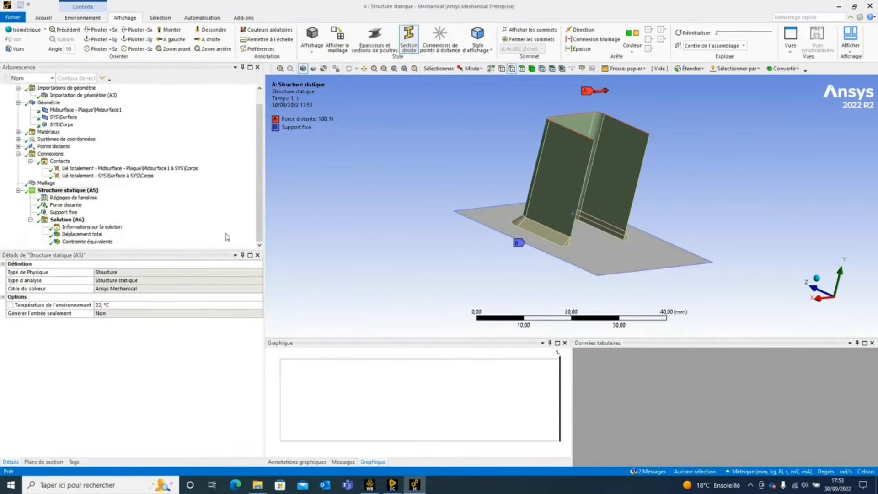
Examine the generated mesh at the weld bead, comparing the bead elements with the profile shell elements
click(49, 185)
middle_drag(593, 222, 558, 256)
click(564, 70)
click(548, 183)
ctrl+middle_drag(556, 239, 564, 206)
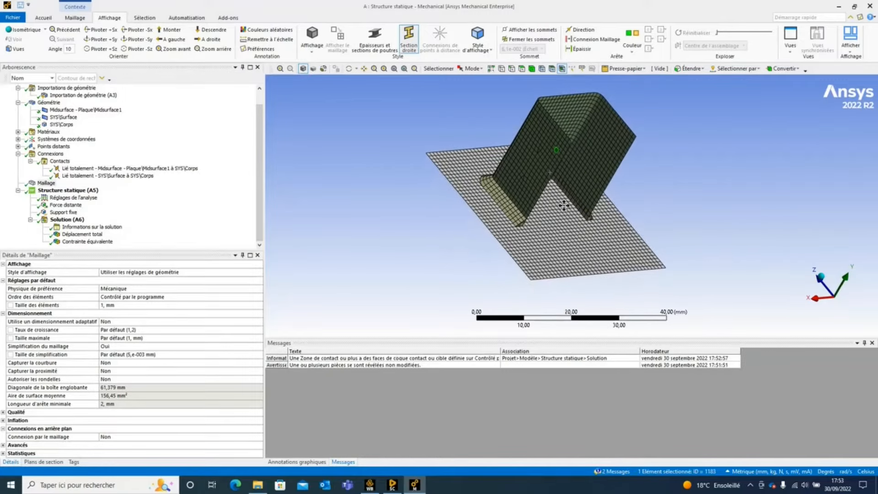
scroll(526, 251, up, 5)
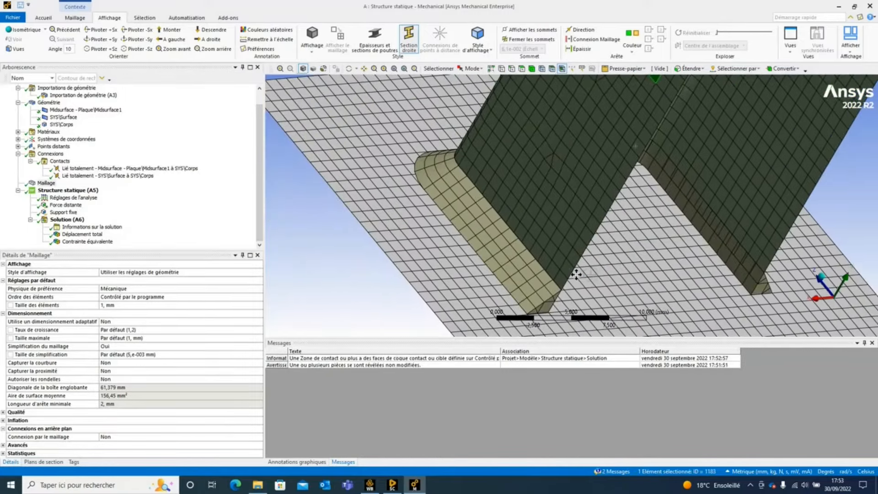
click(536, 302)
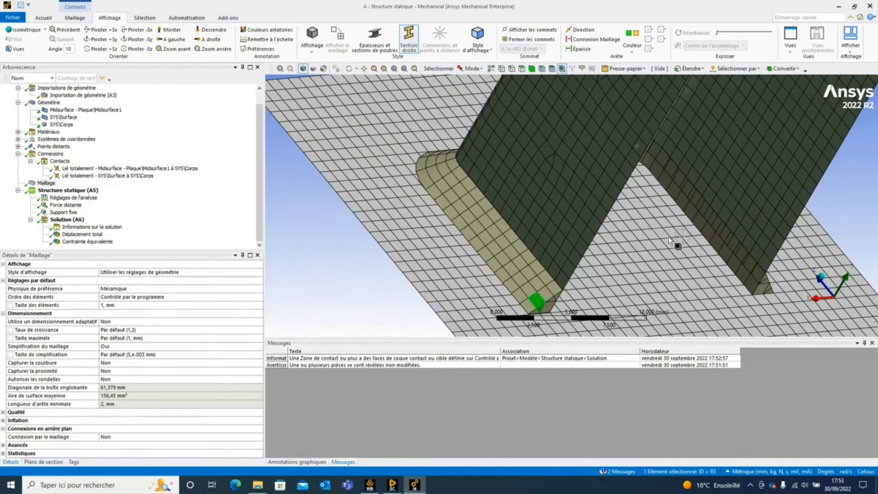
middle_drag(669, 240, 515, 281)
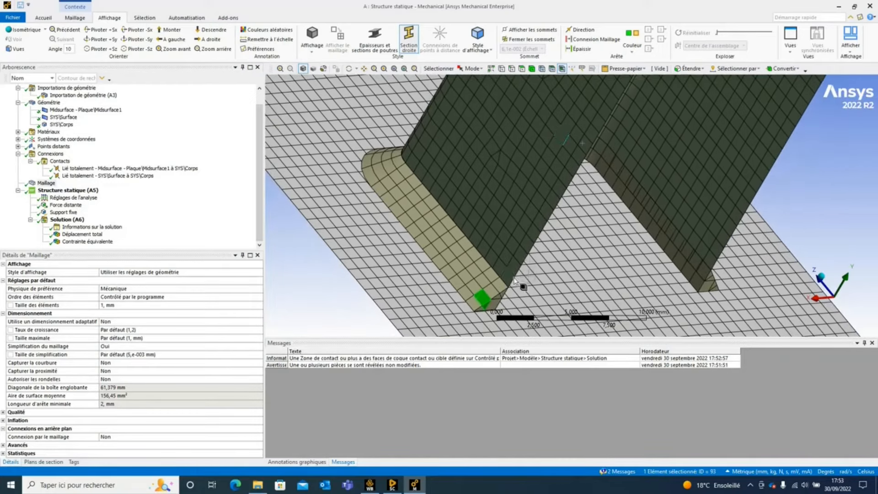
click(510, 245)
ctrl+click(479, 299)
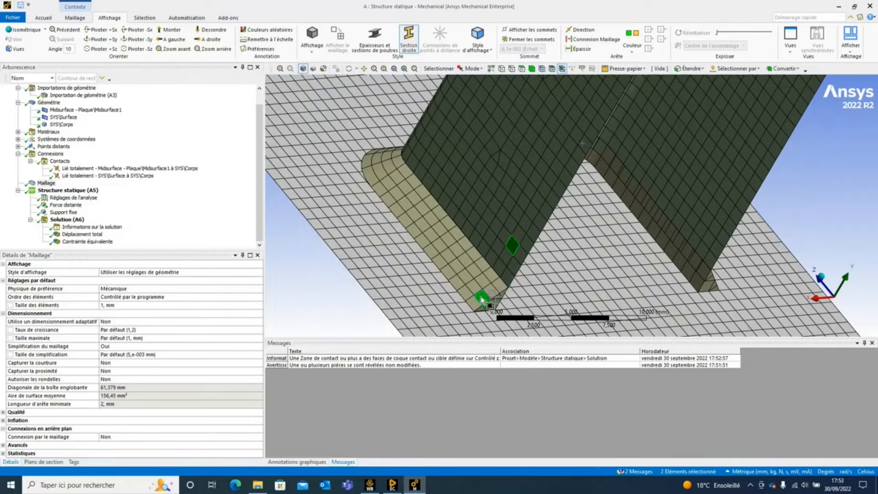
middle_drag(561, 264, 557, 249)
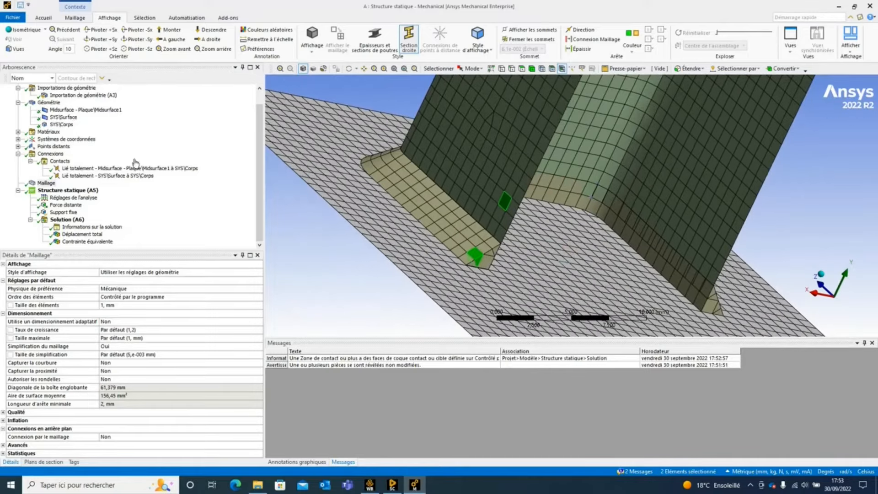
Examine the total displacement plot of the assembly and compare it with the applied remote force and fixed support
click(93, 234)
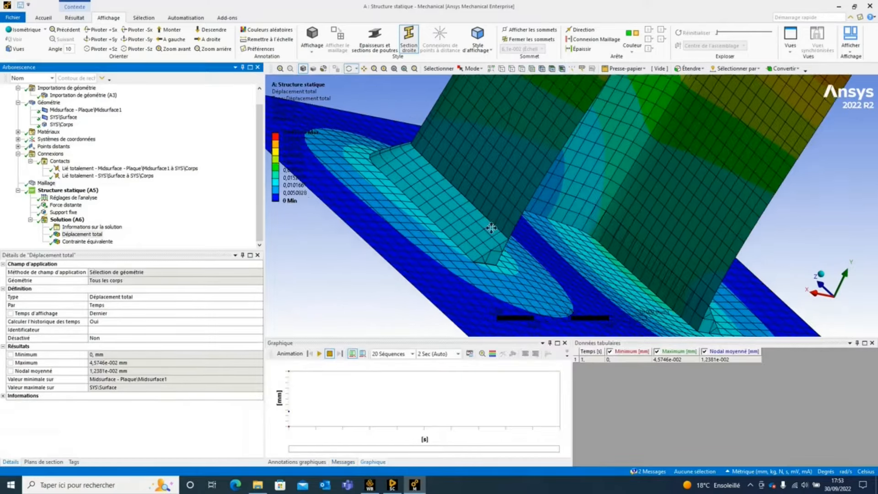
scroll(562, 201, down, 5)
scroll(562, 201, down, 2)
middle_drag(562, 201, 494, 151)
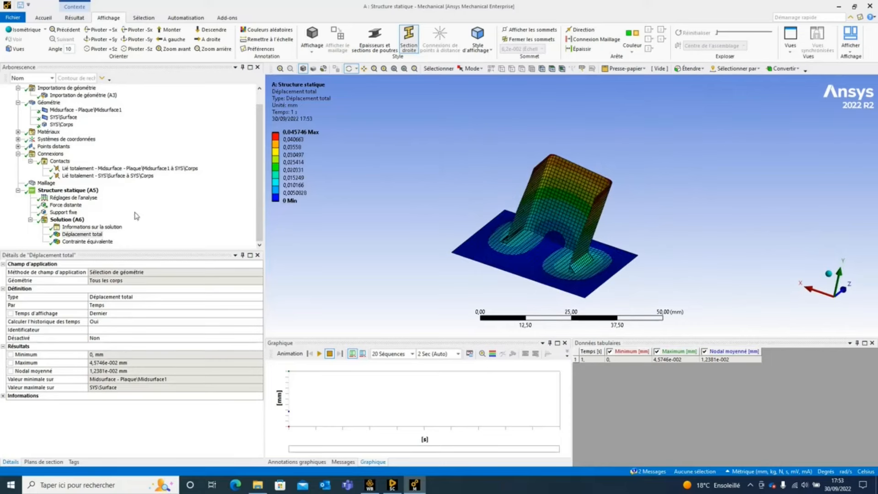
click(68, 190)
mouse_move(777, 197)
middle_down()
mouse_move(773, 190)
mouse_move(774, 210)
middle_up()
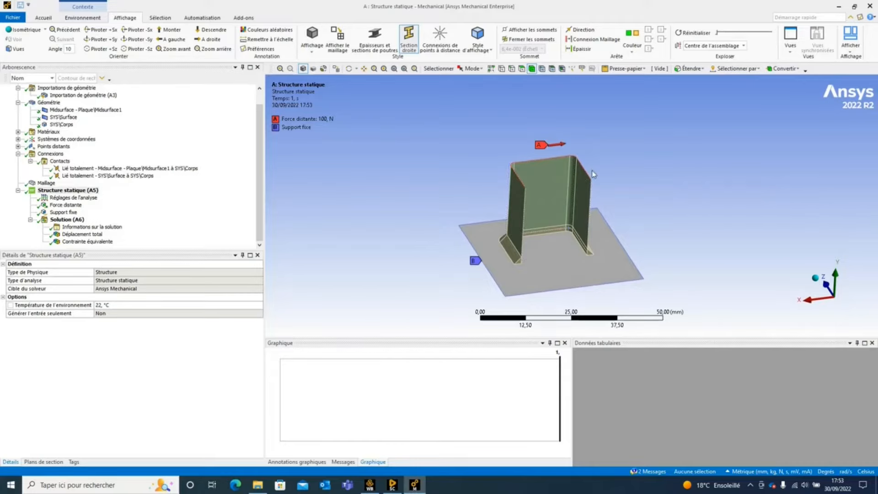
middle_drag(718, 195, 755, 186)
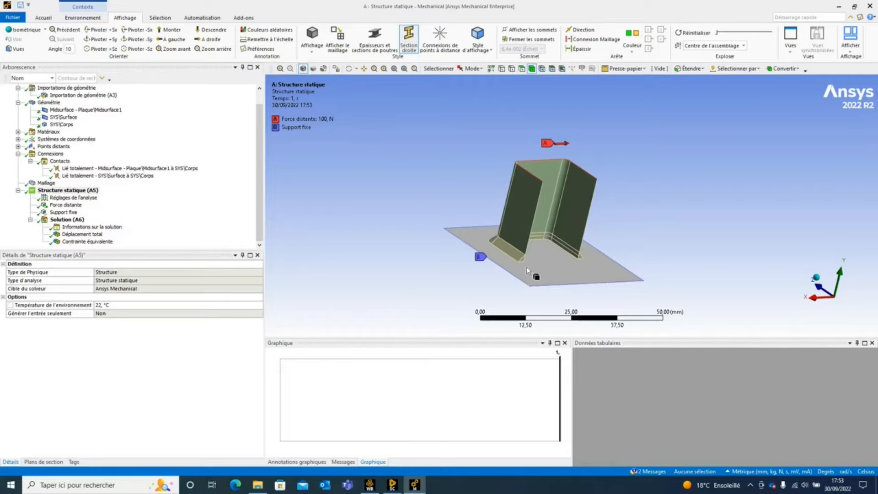
click(83, 234)
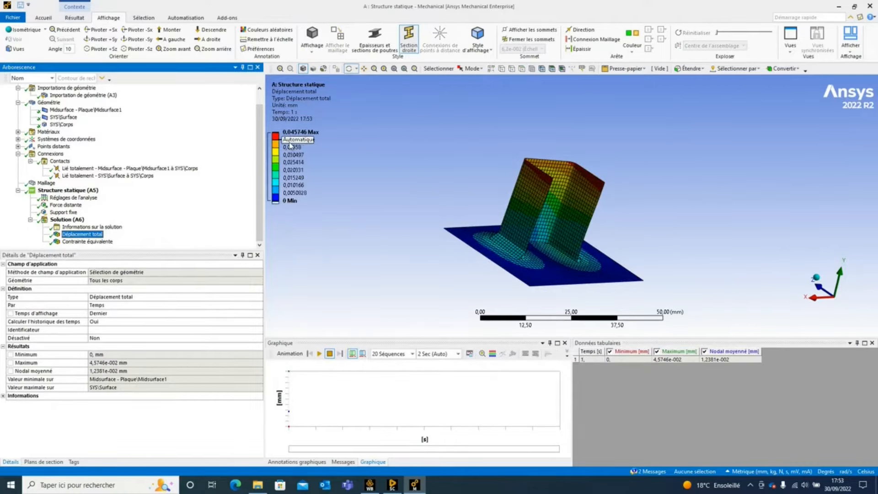
Examine and animate the equivalent von Mises stress around the weld bead and the base plate
click(109, 243)
drag(391, 255, 356, 256)
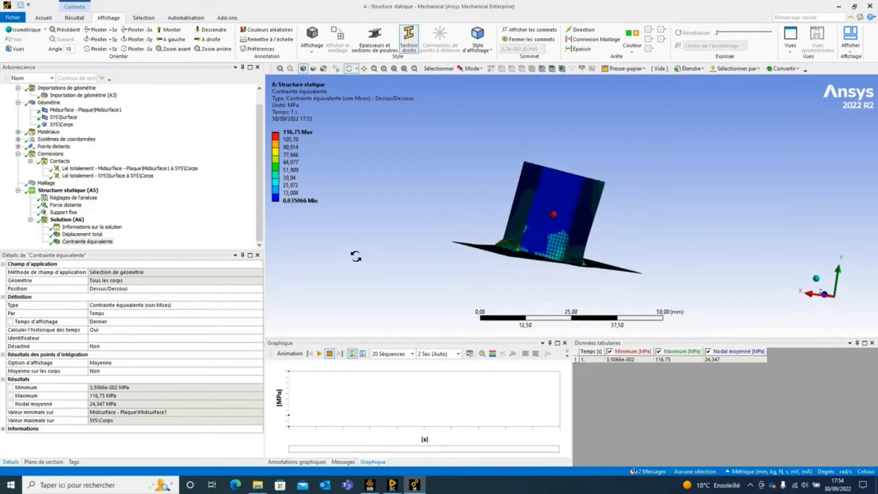
middle_drag(356, 257, 406, 282)
shift+middle_drag(594, 238, 564, 166)
ctrl+middle_drag(528, 222, 550, 181)
click(319, 353)
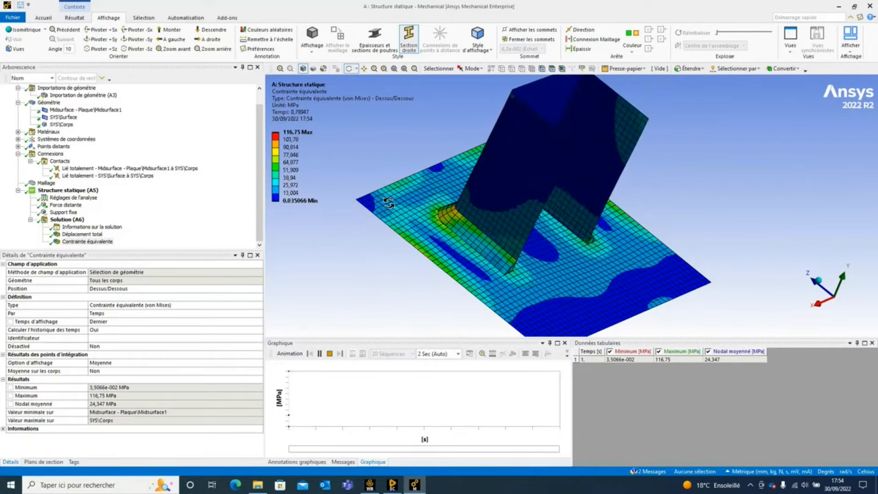
click(337, 354)
drag(612, 241, 571, 236)
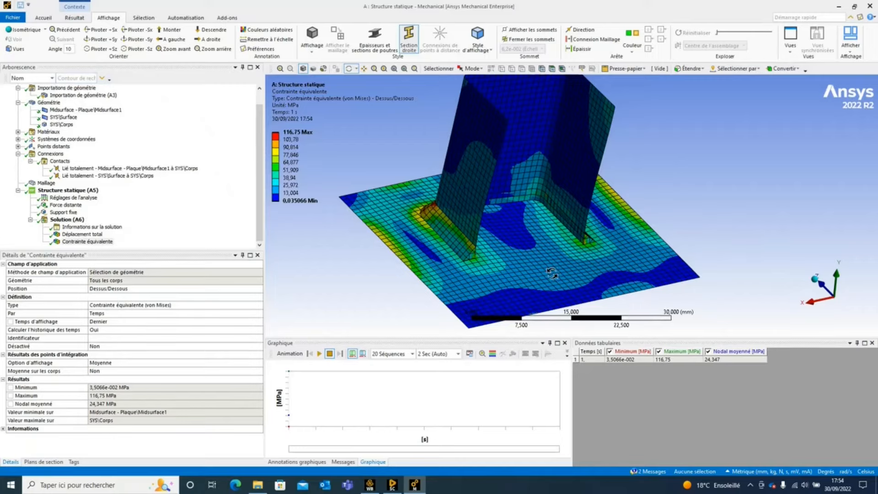
Switch to SpaceClaim and remove the weld bead body Corps, leaving the profile surface and the plate midsurface
click(393, 486)
click(45, 103)
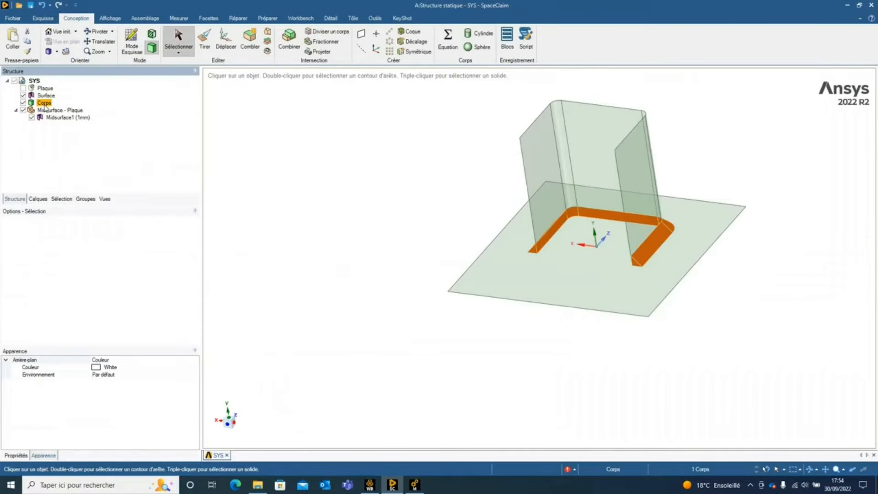
right_click(44, 104)
click(65, 143)
click(482, 274)
middle_drag(482, 274, 543, 231)
click(512, 317)
Switch to Mechanical and update the model's geometry from the source
click(414, 487)
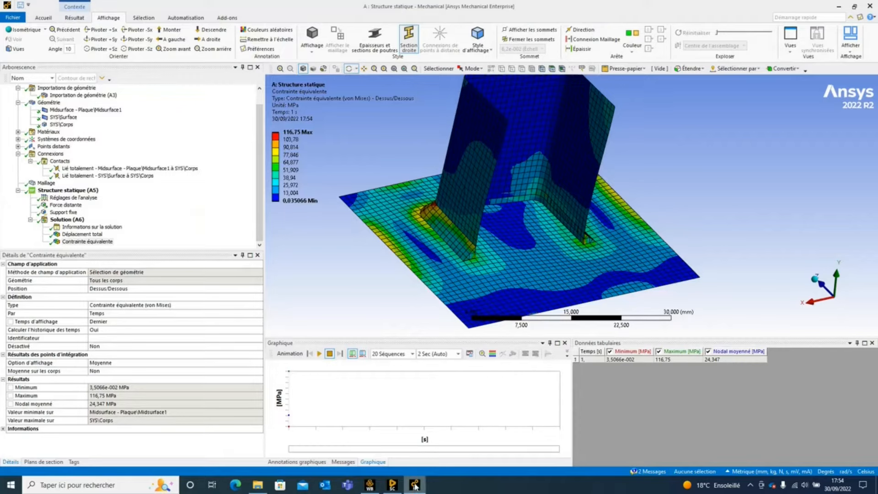
scroll(255, 163, up, 1)
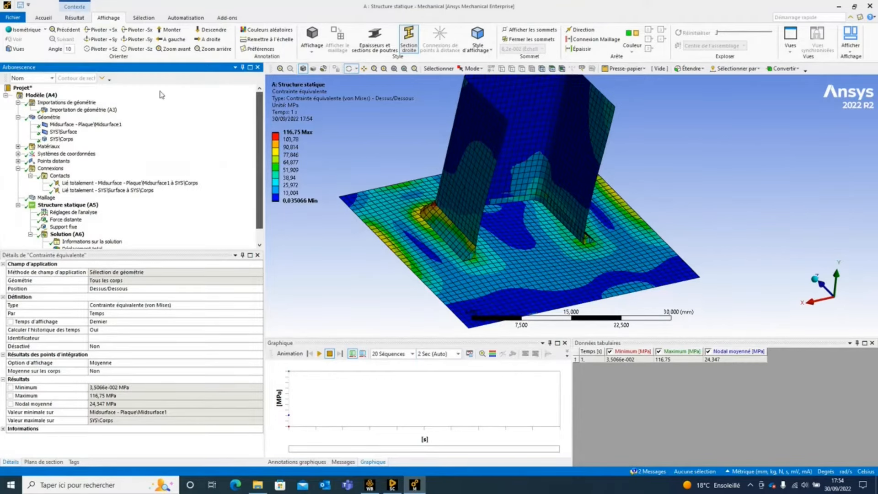
click(38, 95)
right_click(38, 96)
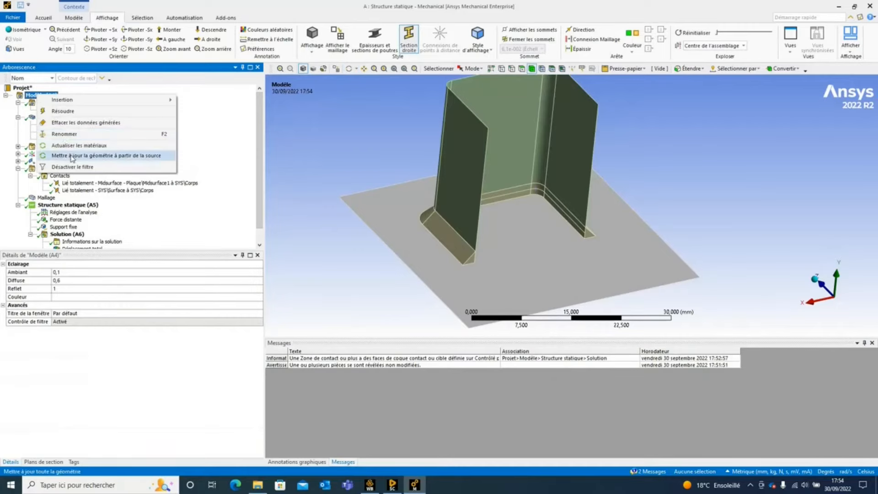
click(91, 156)
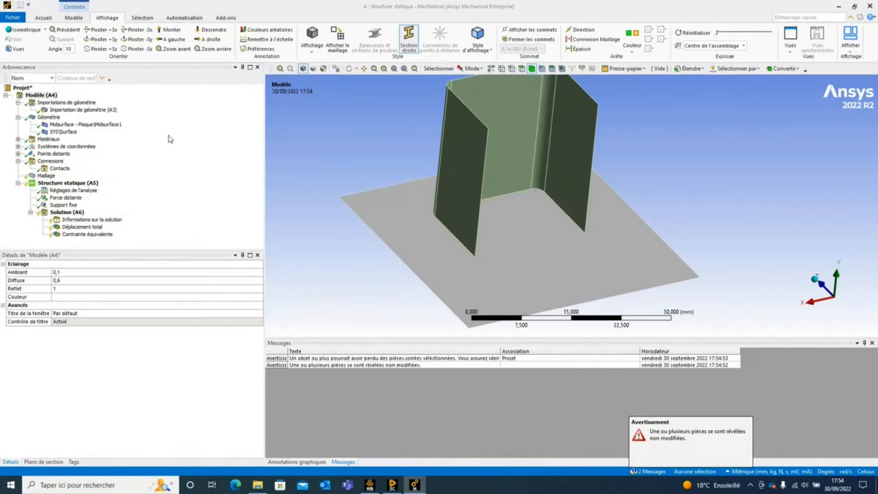
middle_drag(547, 234, 571, 226)
Clear all generated meshes and results of the model
right_click(42, 98)
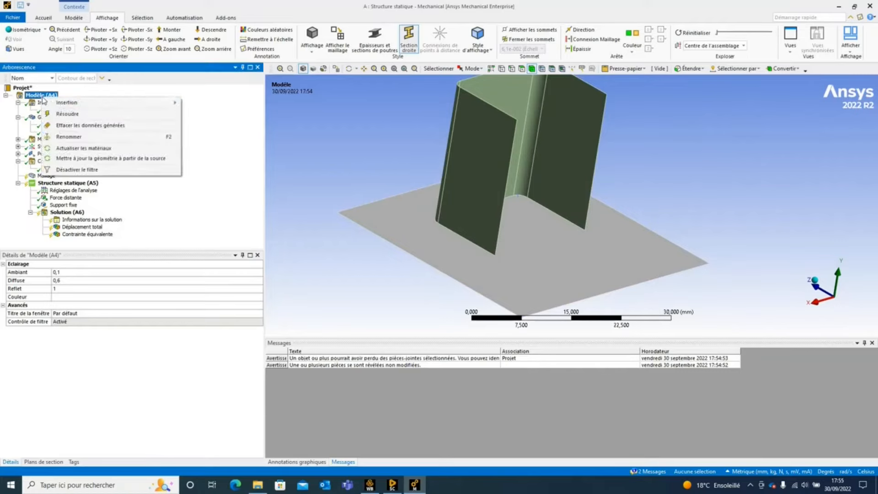
click(69, 123)
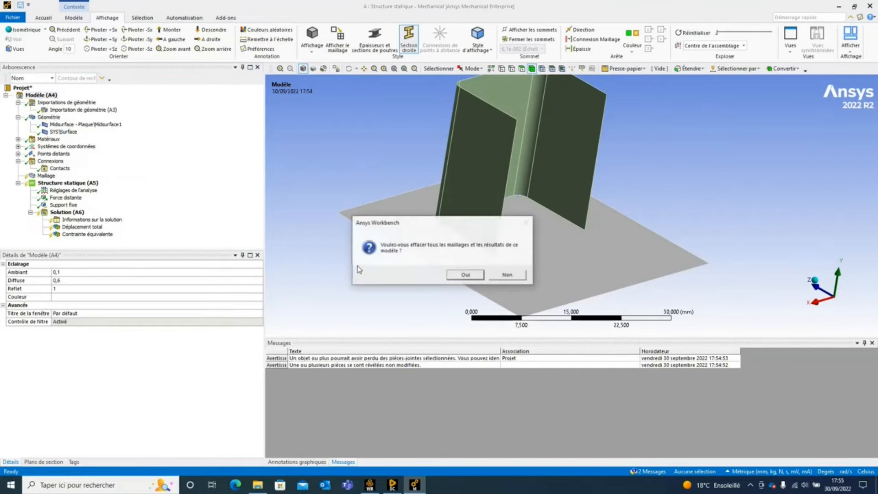
click(465, 274)
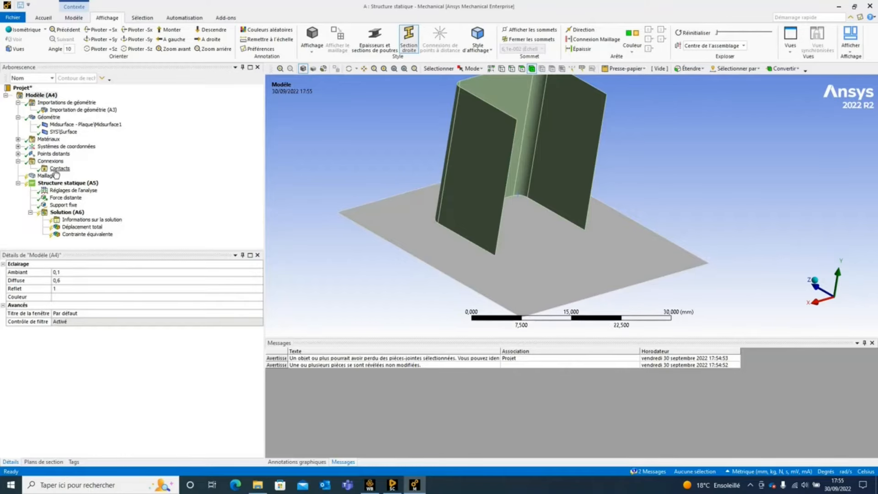
Delete the empty Contacts group from the model's connections
click(58, 168)
right_click(59, 169)
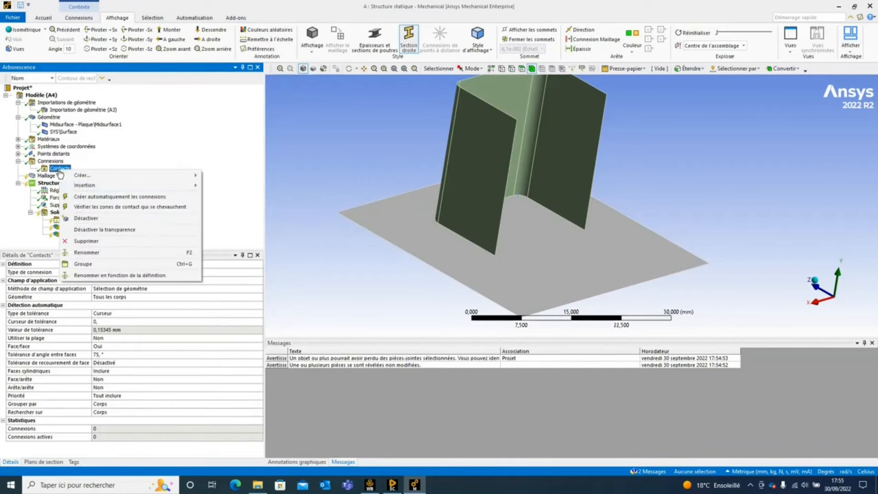
click(85, 241)
click(440, 277)
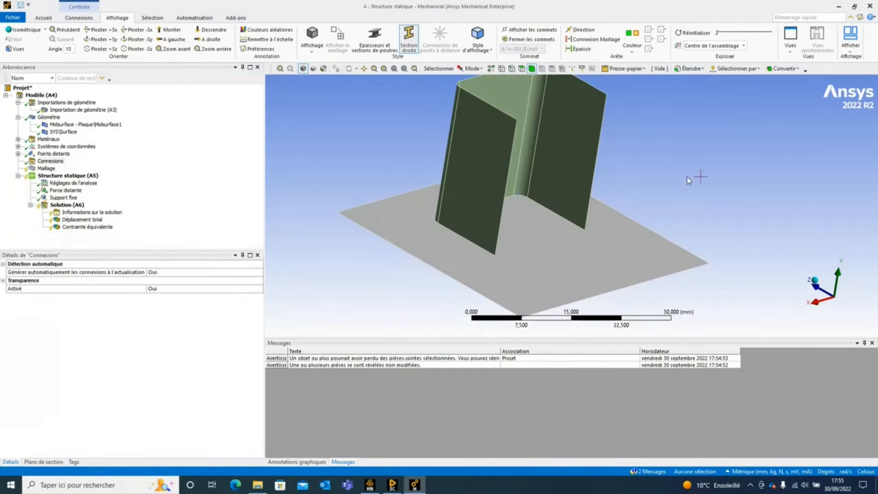
Set the mesh-based connection option (Connexion par le maillage) of the global mesh to Oui
middle_drag(707, 186, 665, 189)
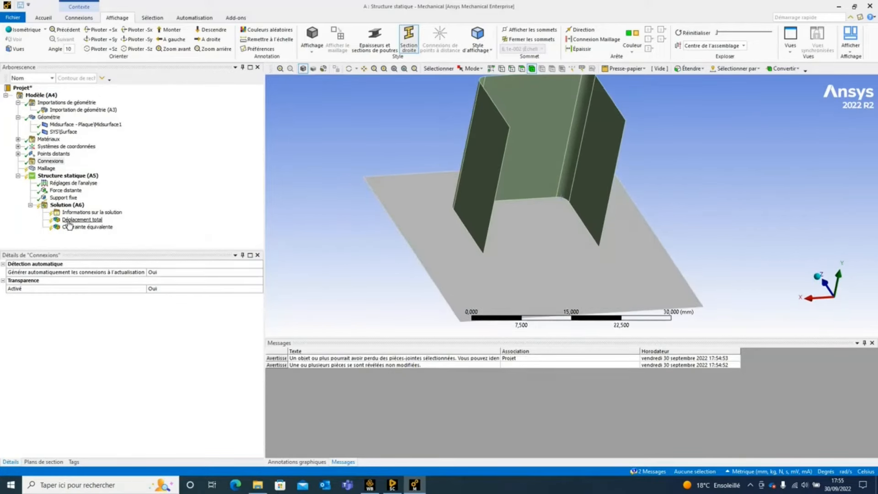
click(62, 178)
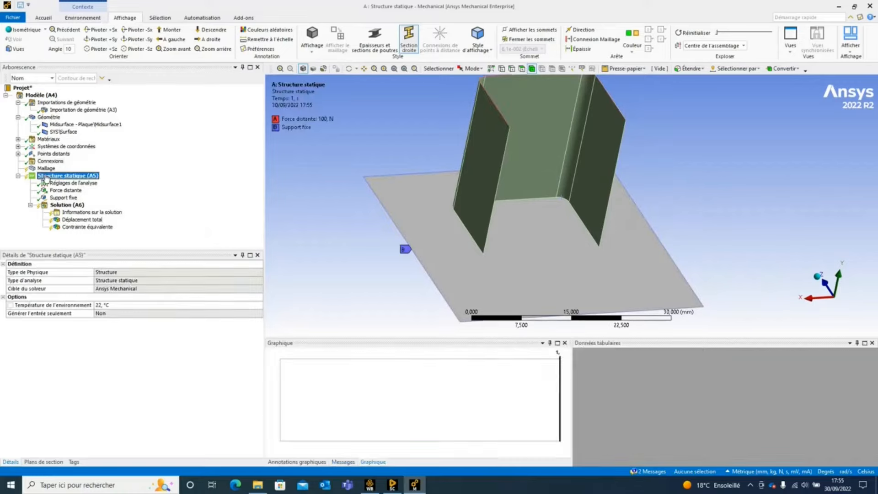
click(46, 168)
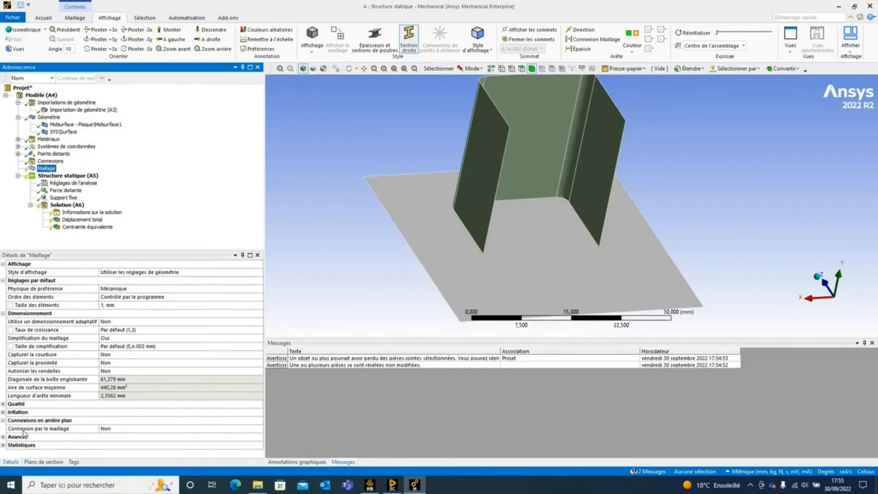
click(113, 430)
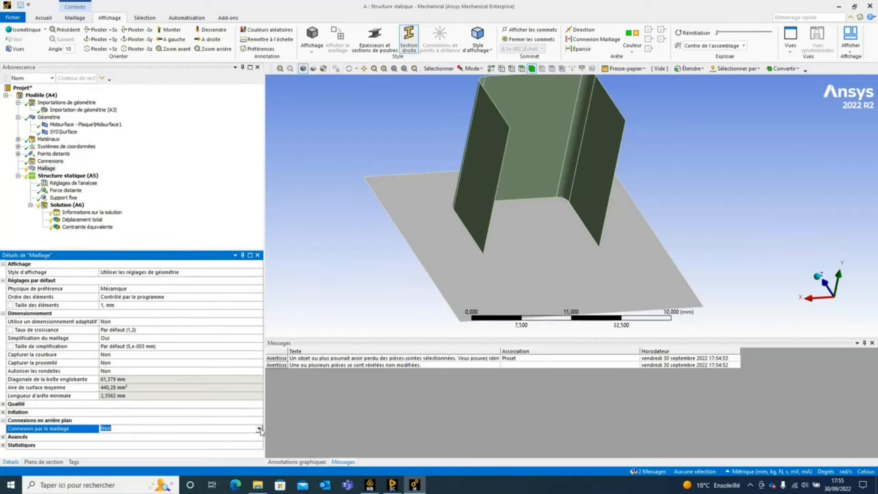
click(259, 429)
click(110, 442)
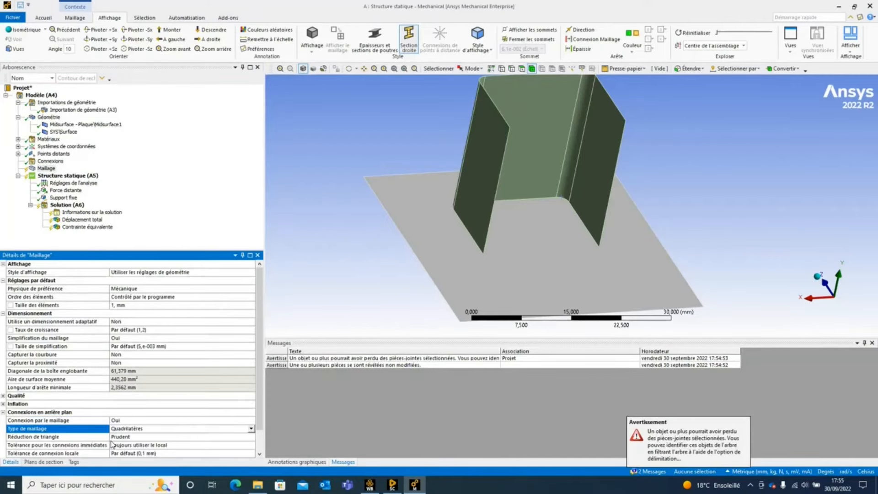
Insert a Soudure (weld) control under the model's mesh
scroll(259, 412, down, 1)
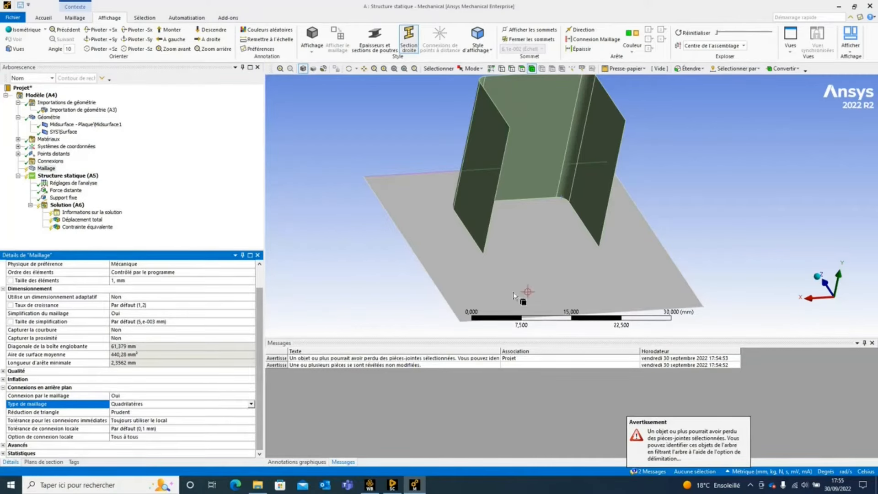
middle_drag(565, 231, 475, 220)
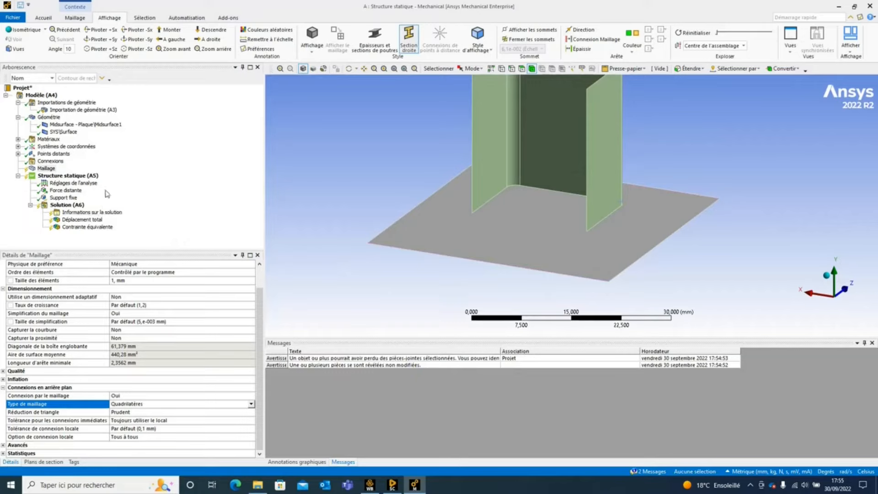
right_click(48, 169)
mouse_move(81, 173)
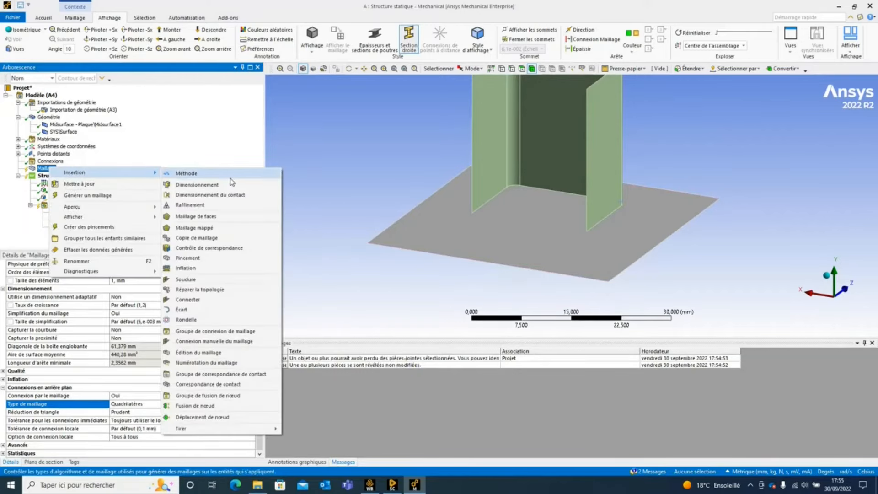
click(210, 281)
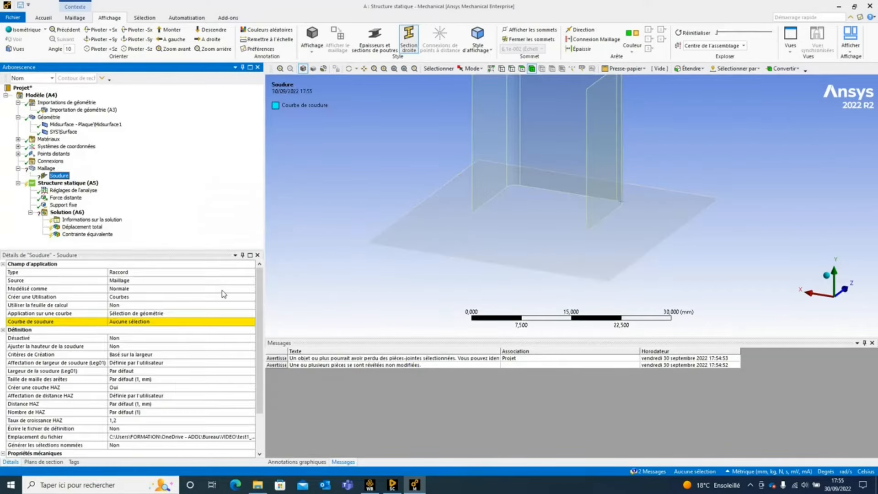
ctrl+middle_drag(546, 199, 515, 239)
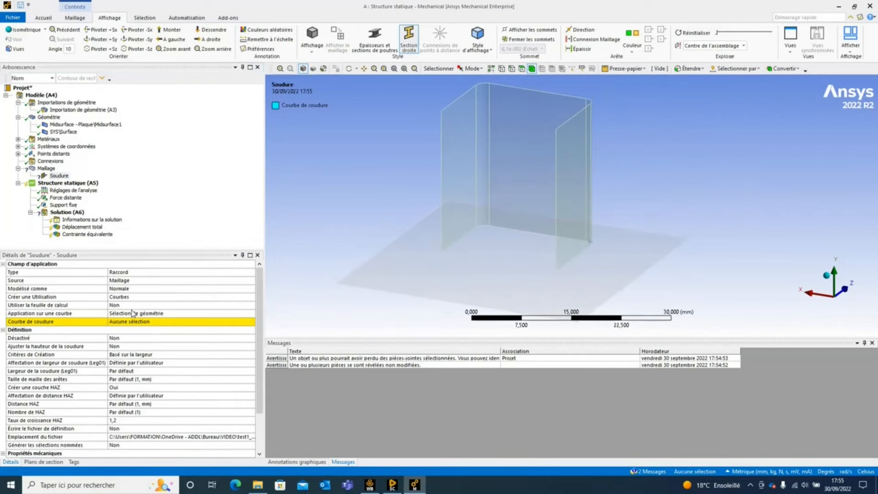
Set the weld's Modélisé comme option to Normal et Incliné and its Créer une Utilisation option to Arêtes
click(136, 289)
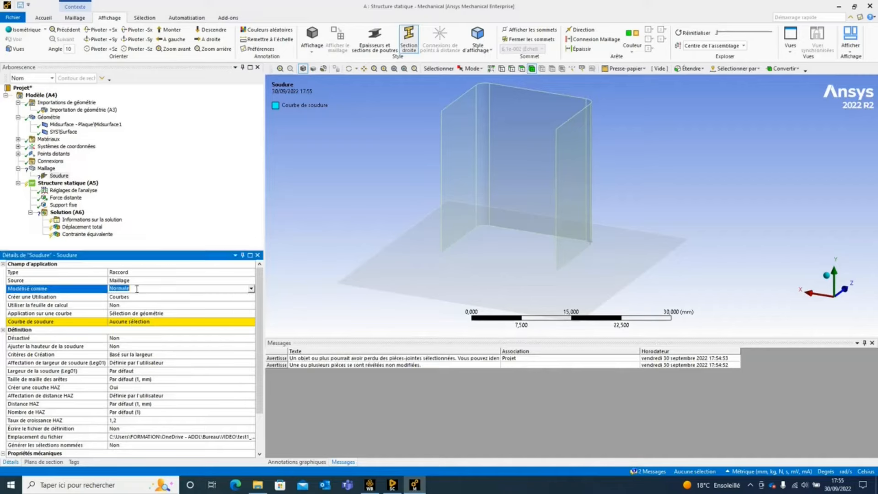
click(251, 289)
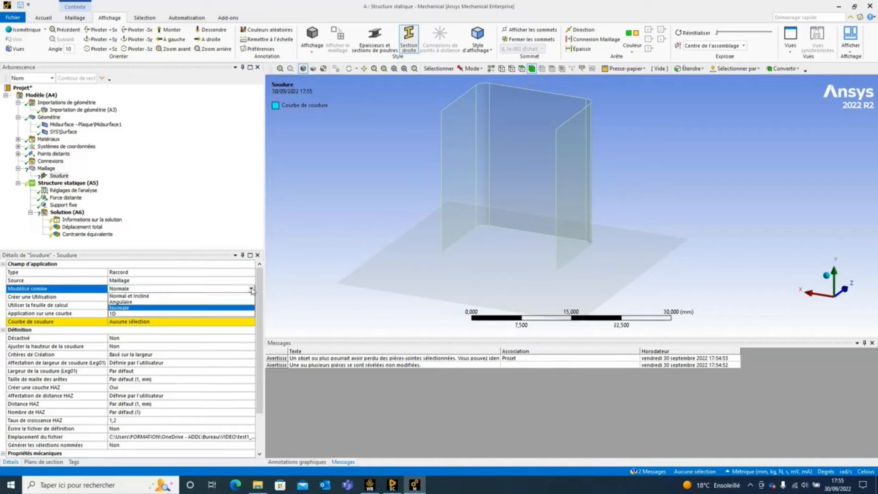
click(146, 297)
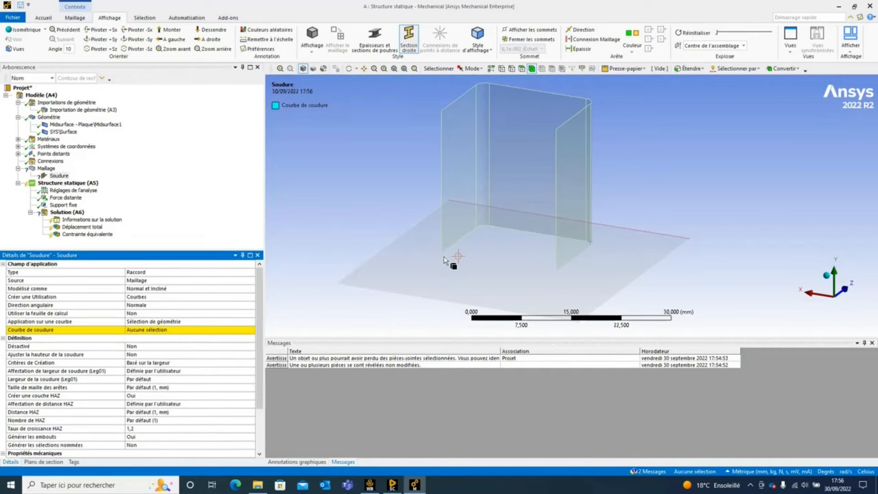
click(194, 321)
click(201, 296)
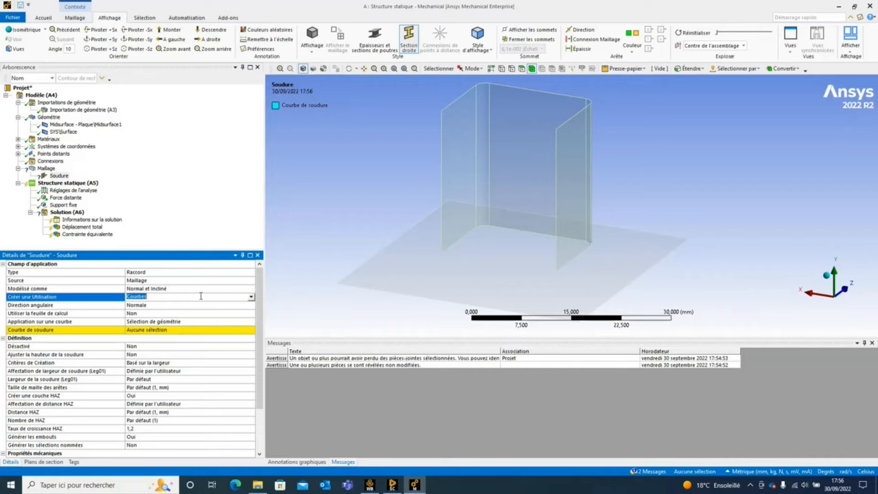
click(252, 298)
click(146, 313)
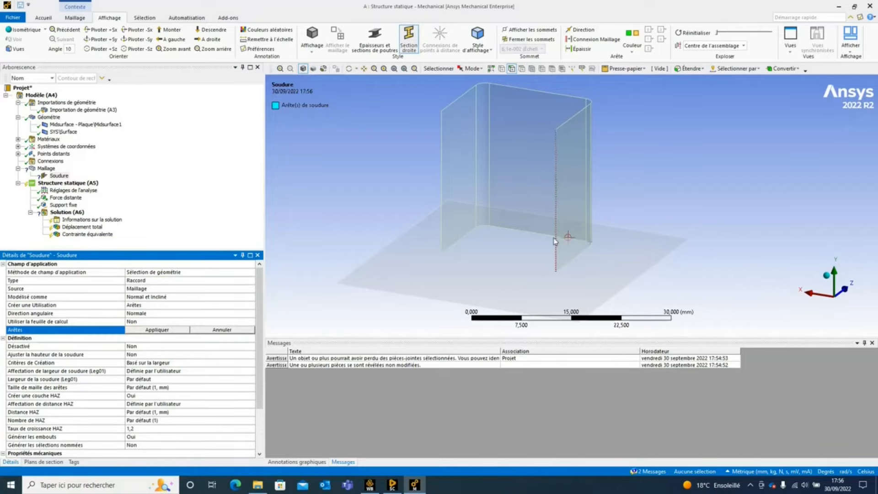
Assign the profile's five lower edges along the plate, including both rounded corners, as the weld edges
click(455, 242)
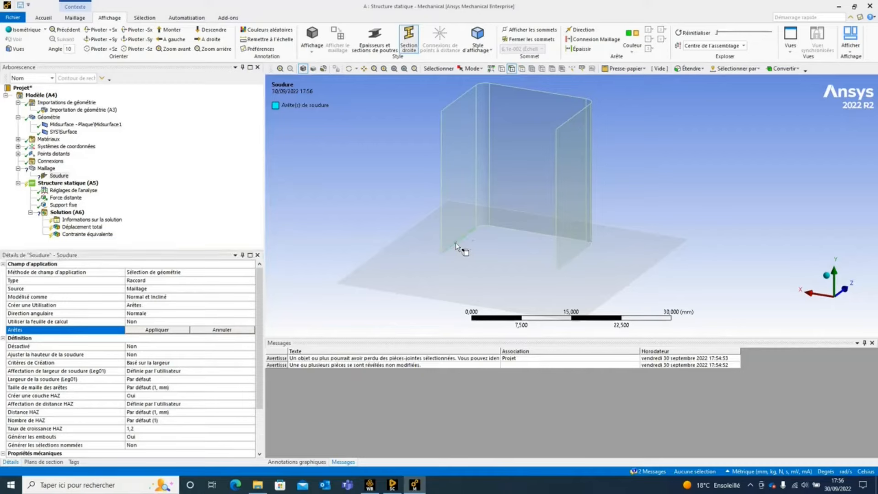
ctrl+click(484, 227)
ctrl+click(512, 231)
ctrl+click(590, 246)
middle_drag(533, 254, 568, 251)
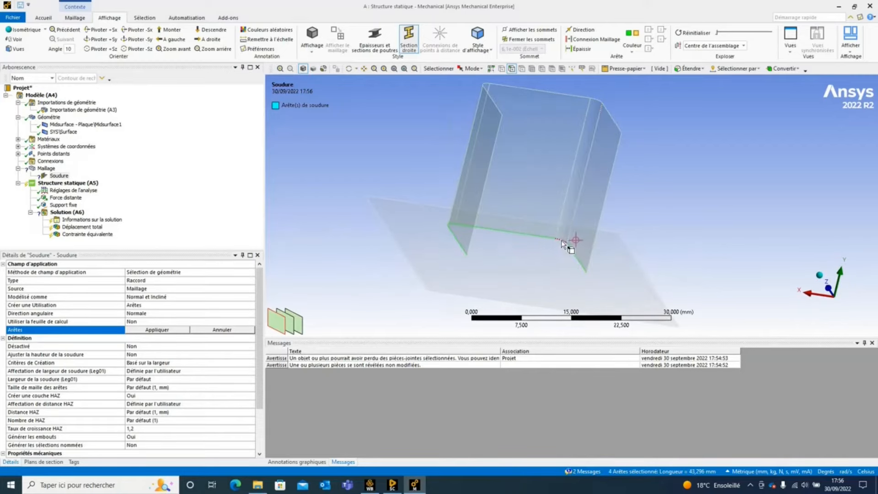
ctrl+click(561, 240)
click(157, 330)
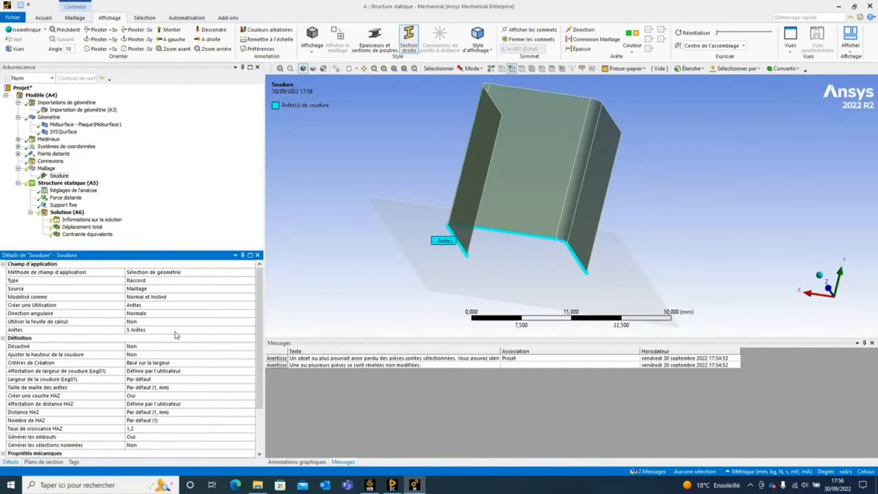
Set the weld's material to Acier standard
click(256, 379)
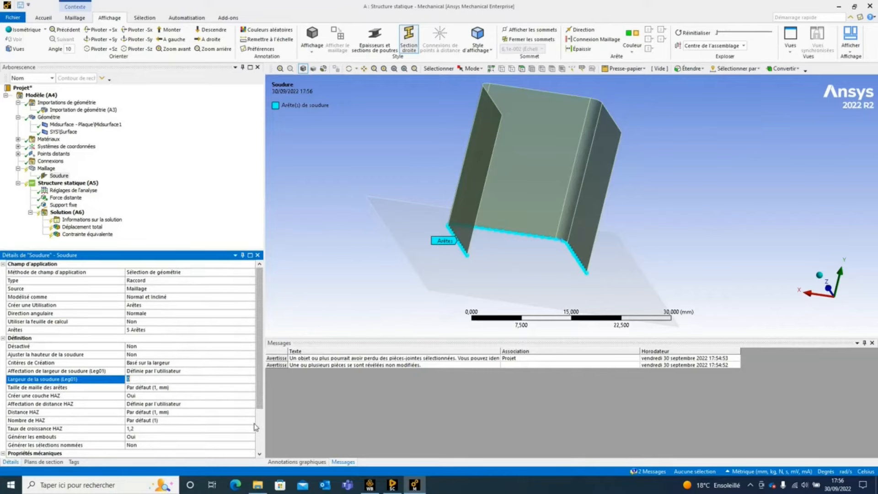
scroll(262, 399, down, 2)
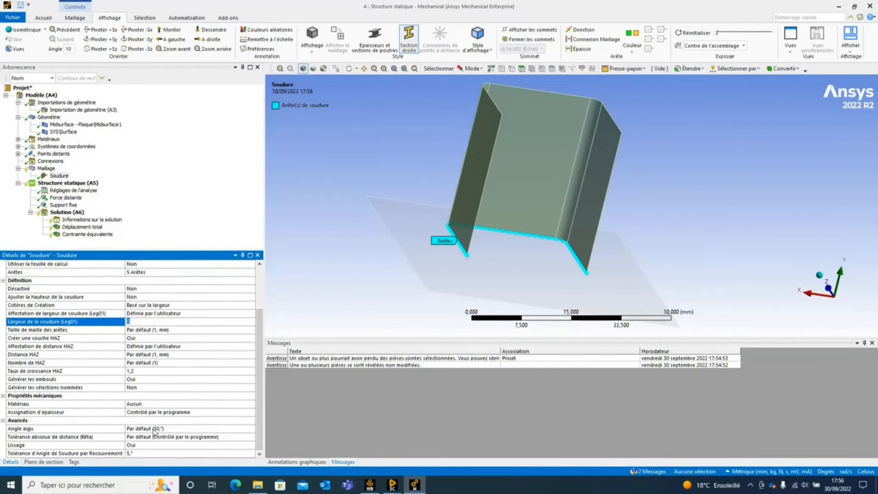
click(174, 406)
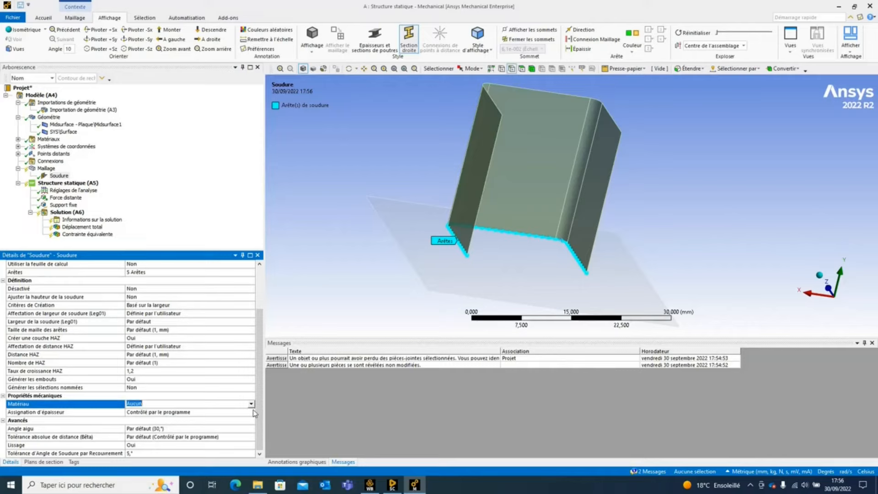
click(251, 404)
click(183, 416)
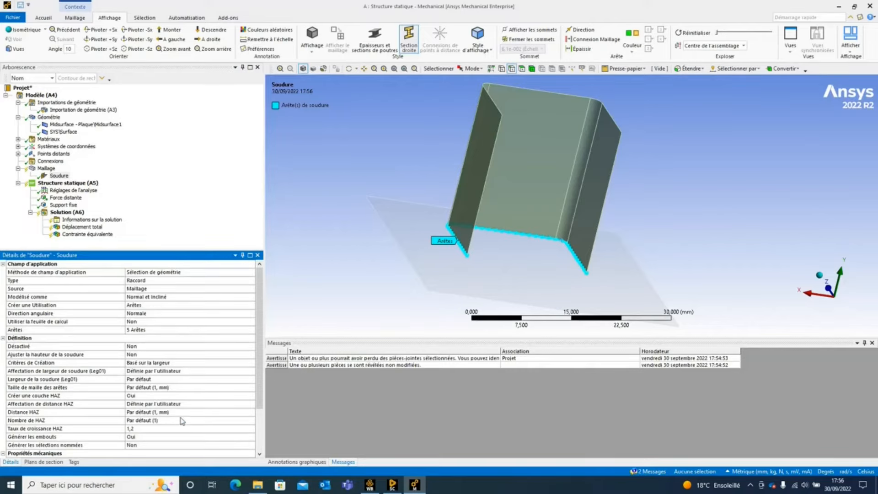
Generate the mesh with the weld control and inspect the generated Soudure body and its properties
mouse_move(426, 246)
middle_down()
mouse_move(403, 213)
mouse_move(363, 251)
mouse_move(396, 240)
mouse_move(423, 193)
middle_up()
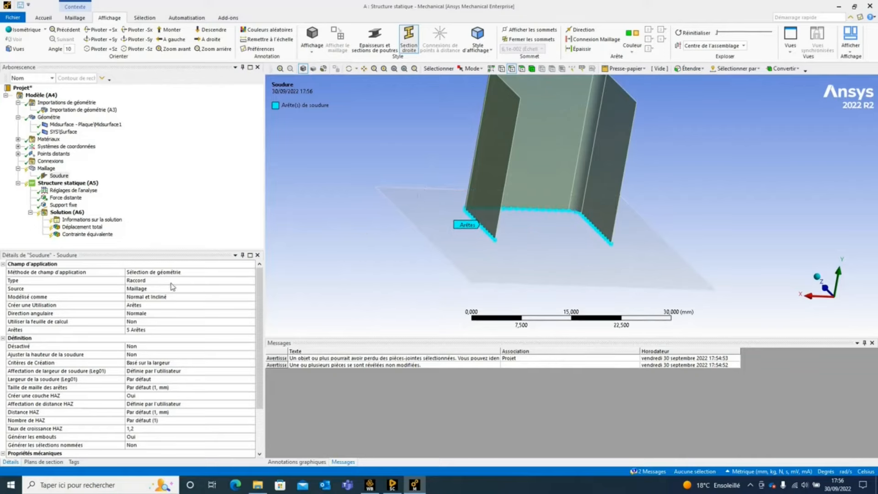
mouse_move(259, 297)
mouse_down()
mouse_move(268, 326)
mouse_move(270, 294)
mouse_up()
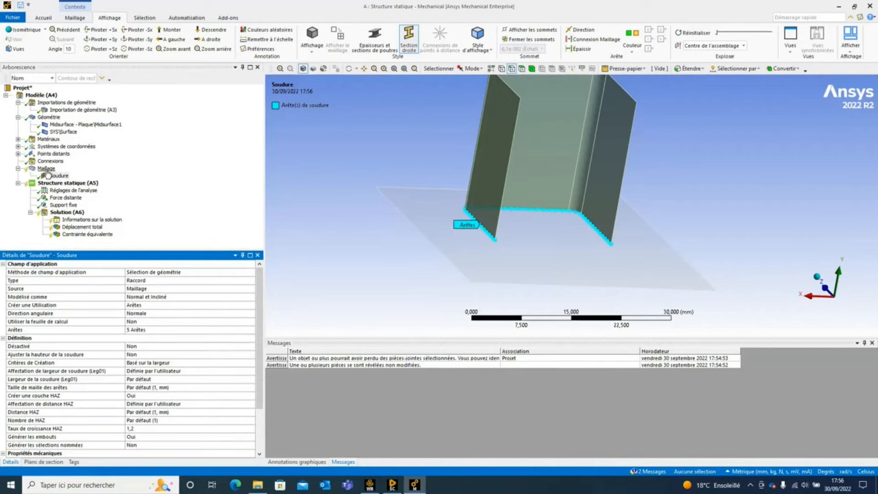
click(46, 169)
right_click(47, 169)
click(284, 313)
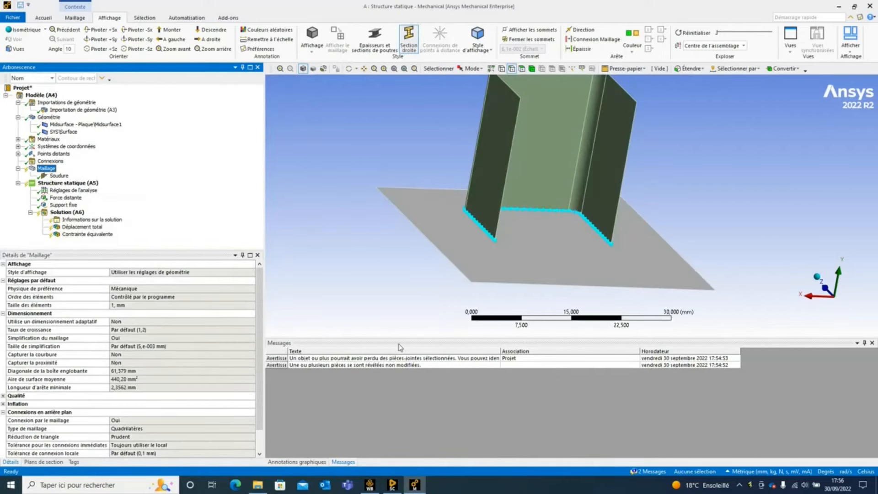
middle_drag(502, 279, 514, 141)
mouse_move(415, 240)
ctrl+middle_down()
mouse_move(584, 270)
mouse_move(597, 218)
ctrl+middle_up()
click(58, 140)
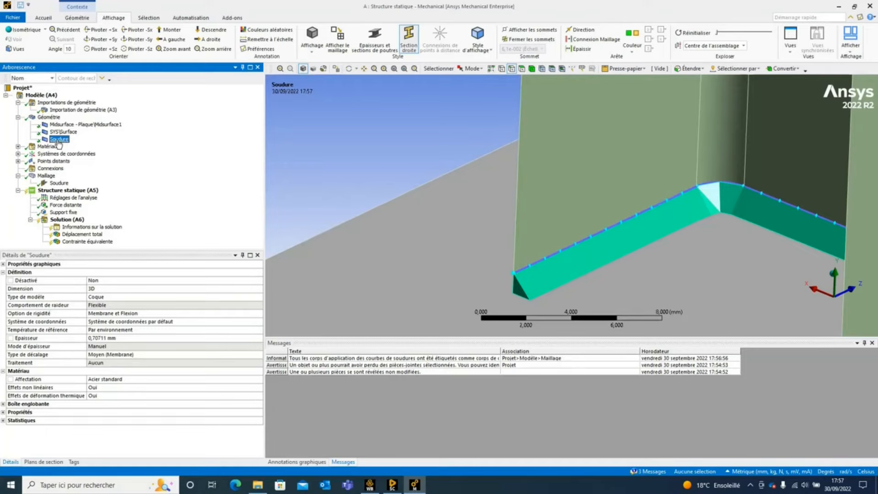
shift+middle_drag(617, 259, 575, 269)
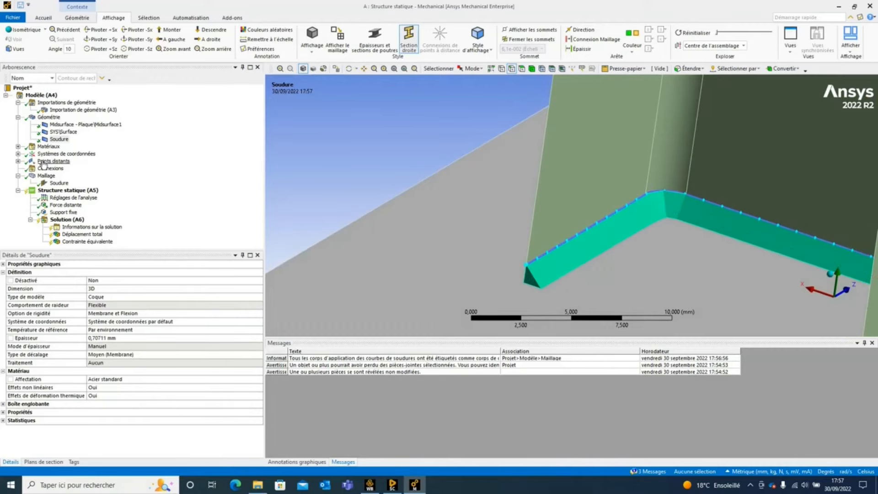
Switch the weld control's Direction angulaire so the inclined bead lies on the opposite side of the profile
click(59, 183)
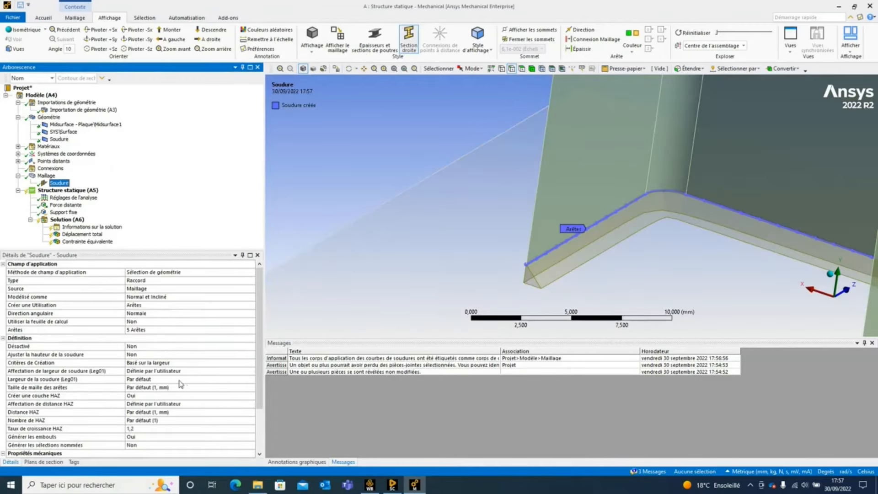
click(168, 314)
click(251, 314)
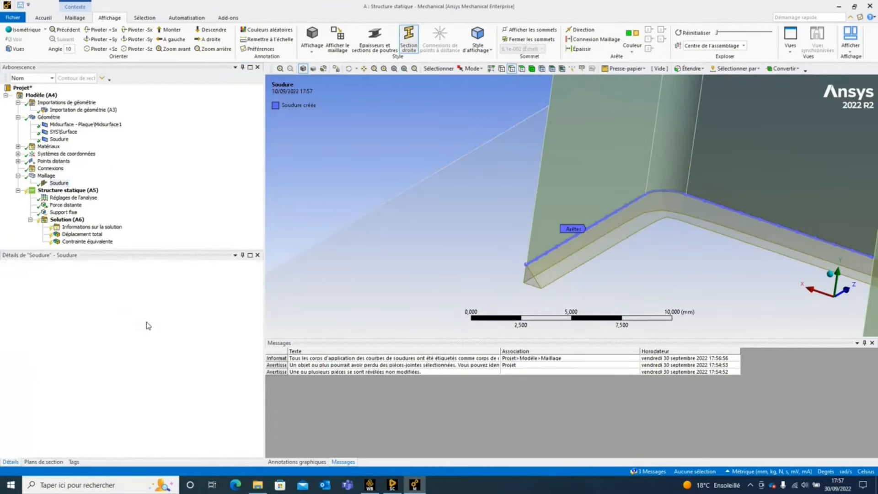
click(142, 329)
Clear the generated mesh data and regenerate the mesh with the modified weld direction
right_click(51, 179)
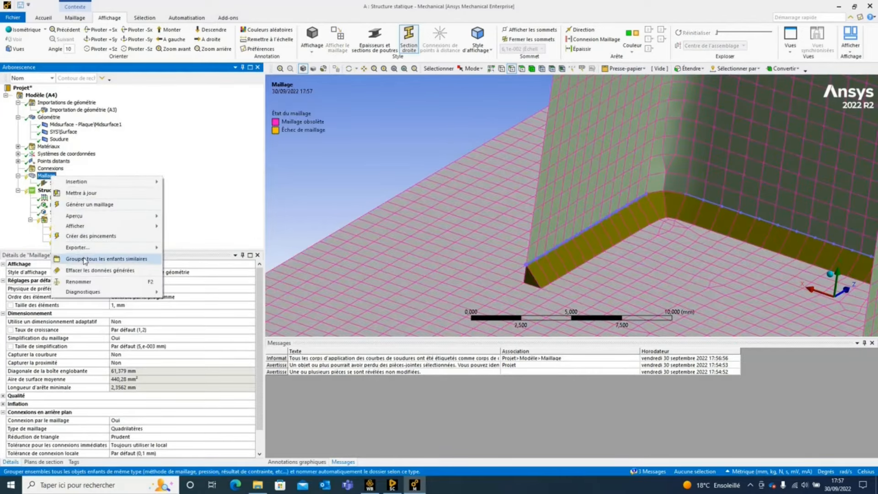
click(94, 271)
click(456, 275)
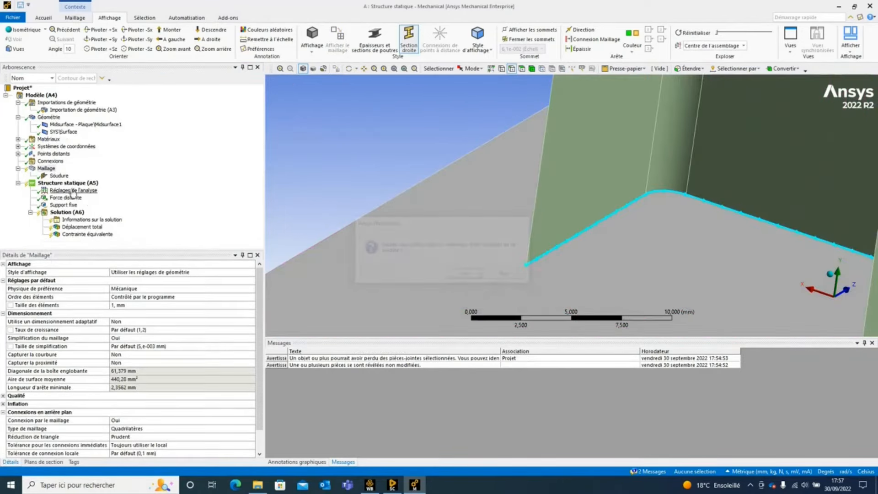
right_click(45, 168)
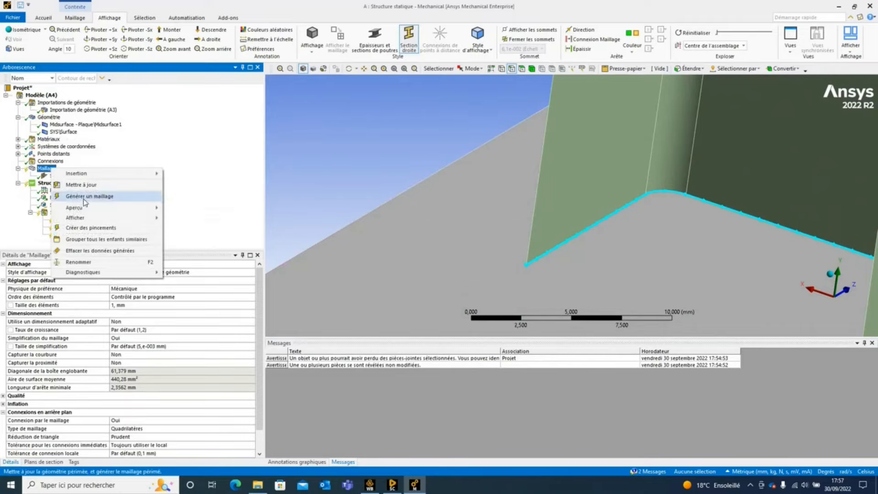
click(89, 196)
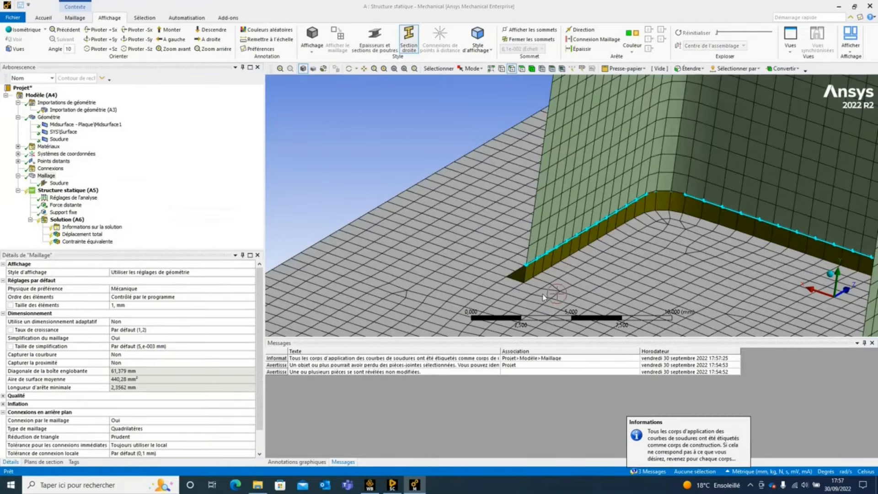
middle_drag(557, 262, 565, 233)
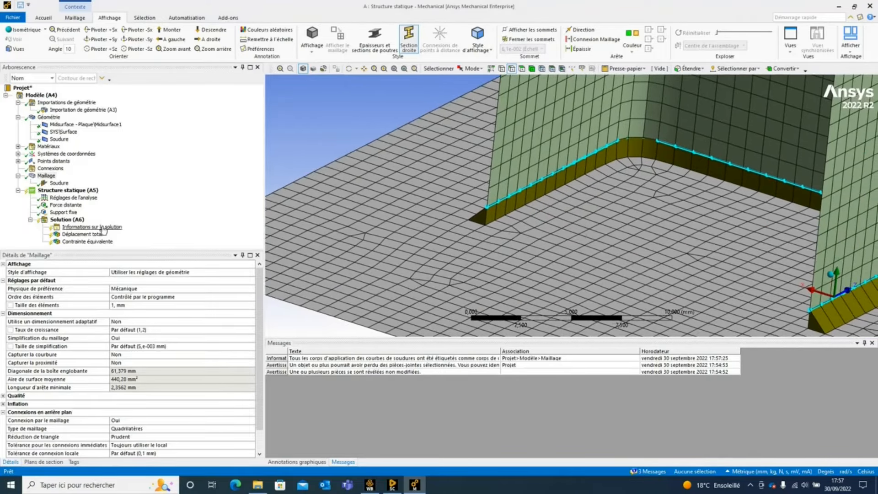
Solve the static structural analysis and display the total displacement over the whole assembly
right_click(54, 189)
click(81, 204)
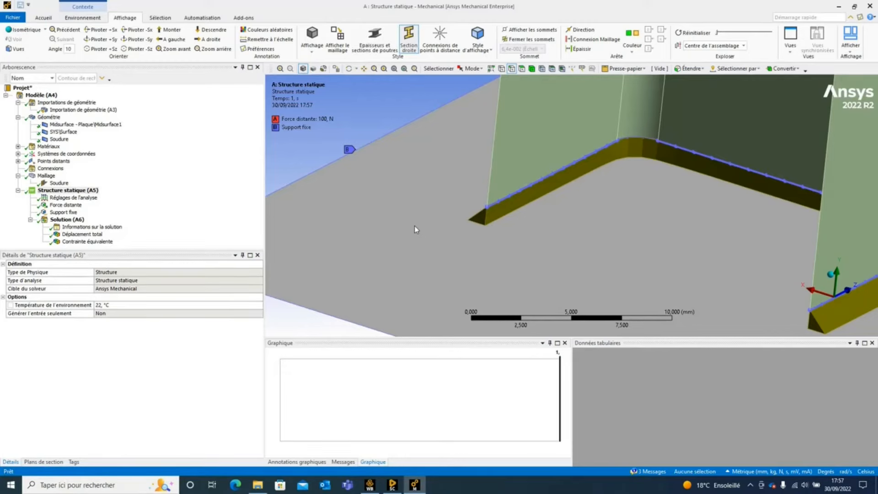
click(82, 234)
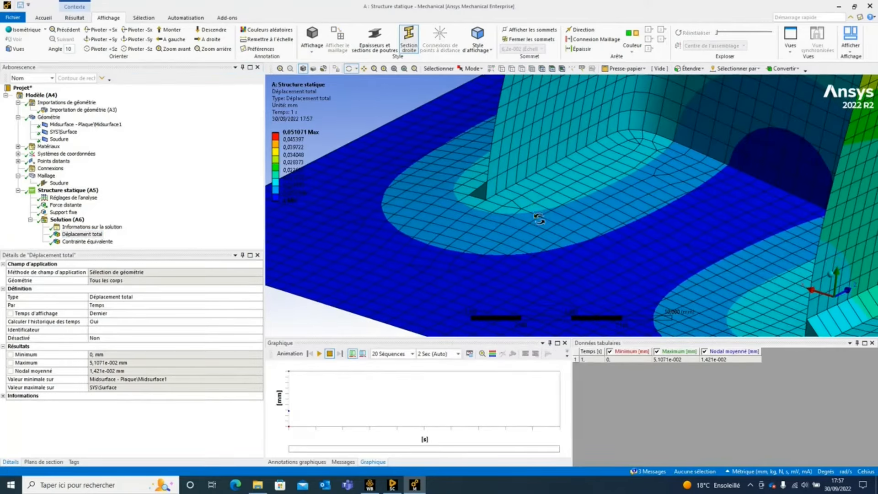
scroll(542, 217, down, 10)
scroll(555, 212, down, 2)
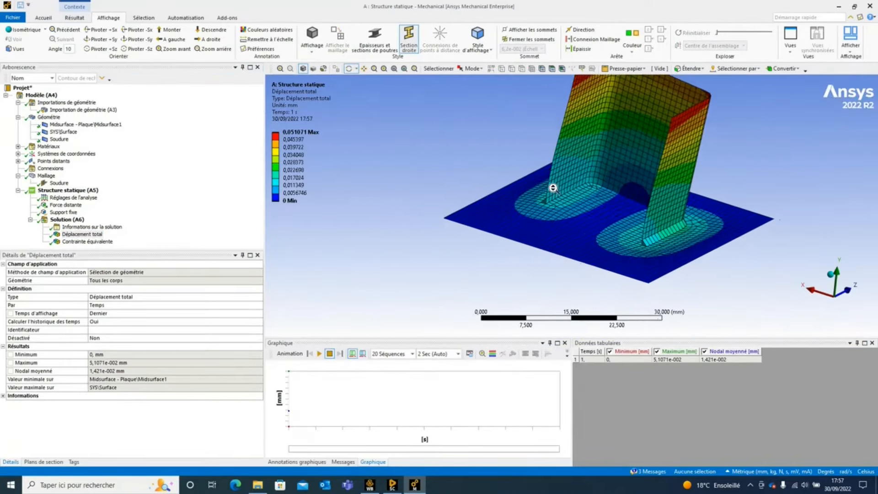
Display the equivalent von Mises stress result and examine its distribution around the weld from several angles
click(61, 241)
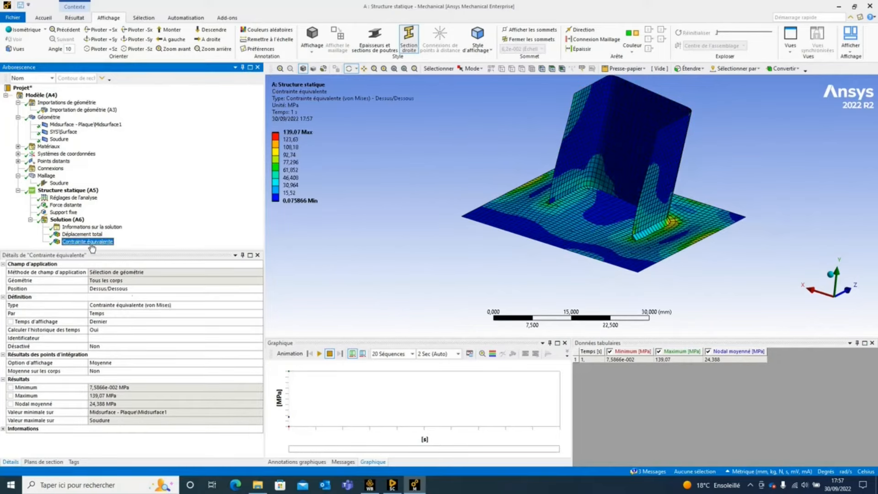
drag(411, 241, 703, 296)
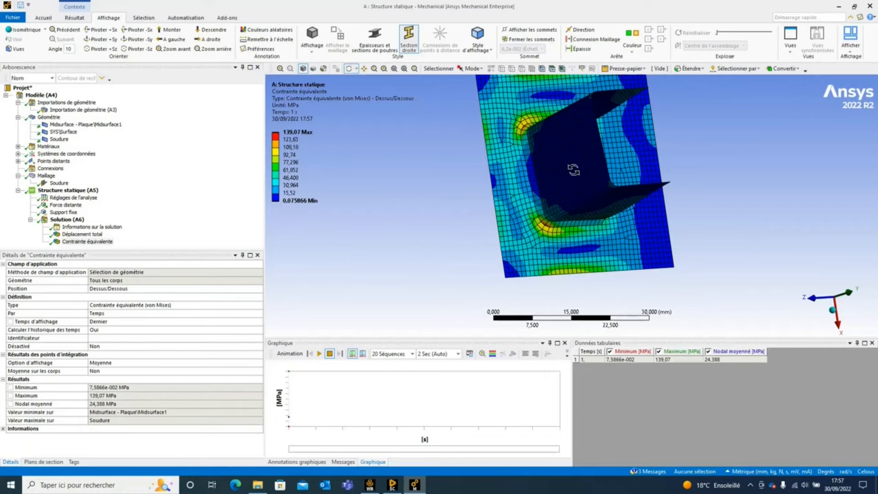
drag(582, 234, 351, 165)
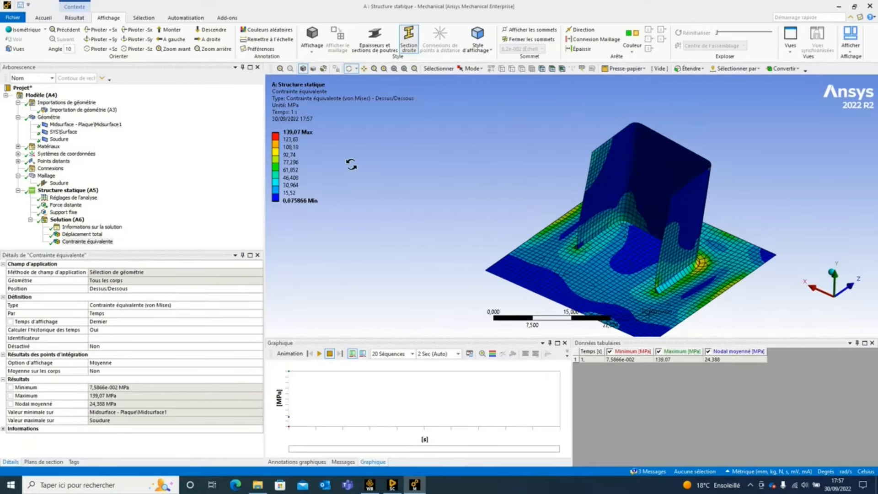
Change the mesh weld control's Modélisé comme setting to Normale so the bead is modelled only by normal elements
drag(710, 270, 618, 237)
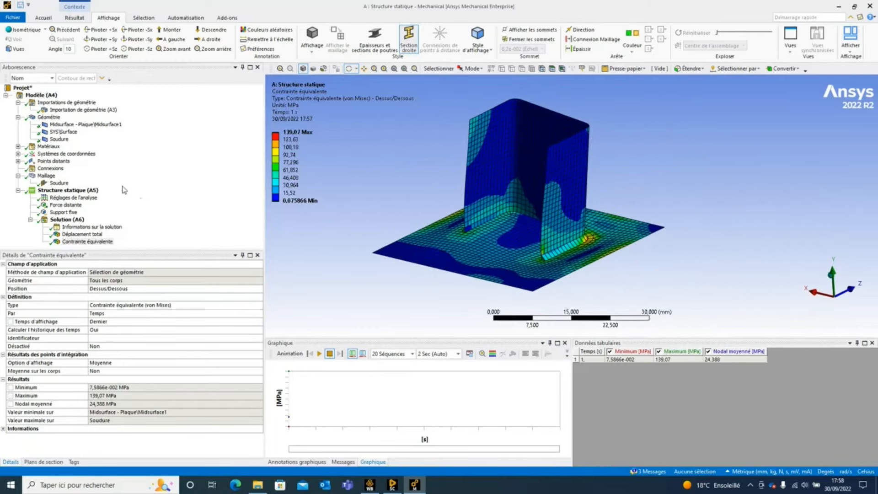
click(59, 183)
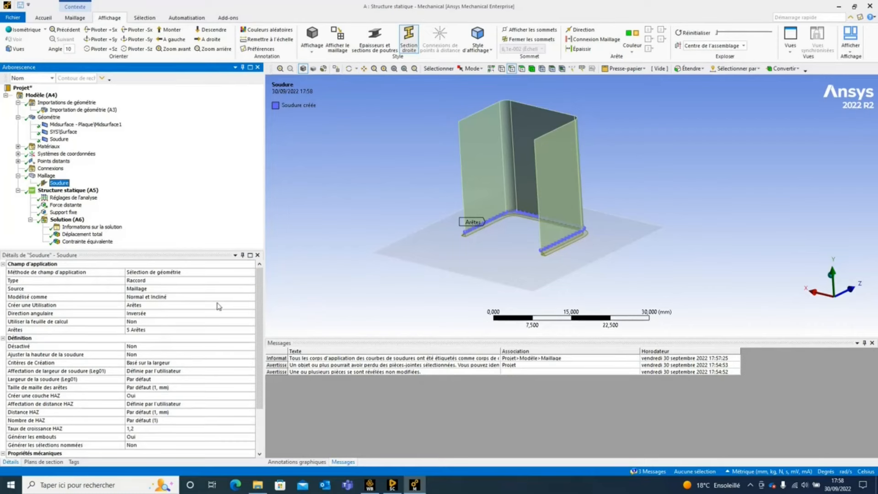
click(168, 297)
click(251, 297)
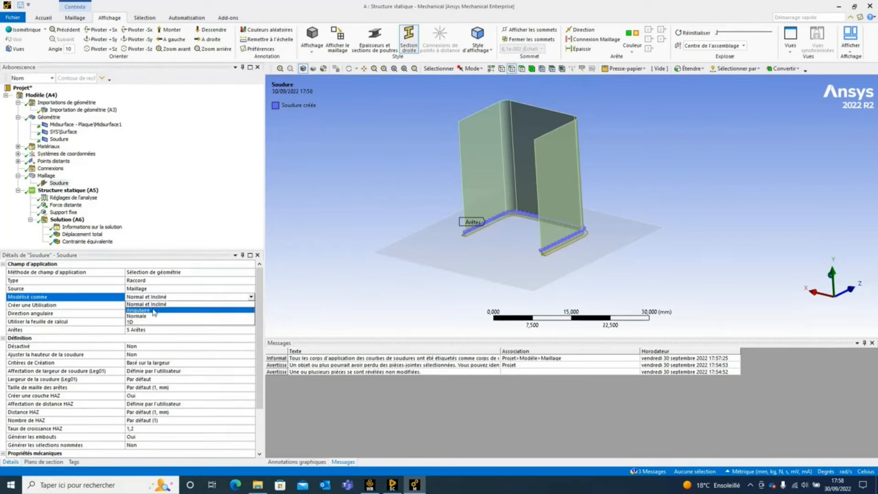
click(163, 320)
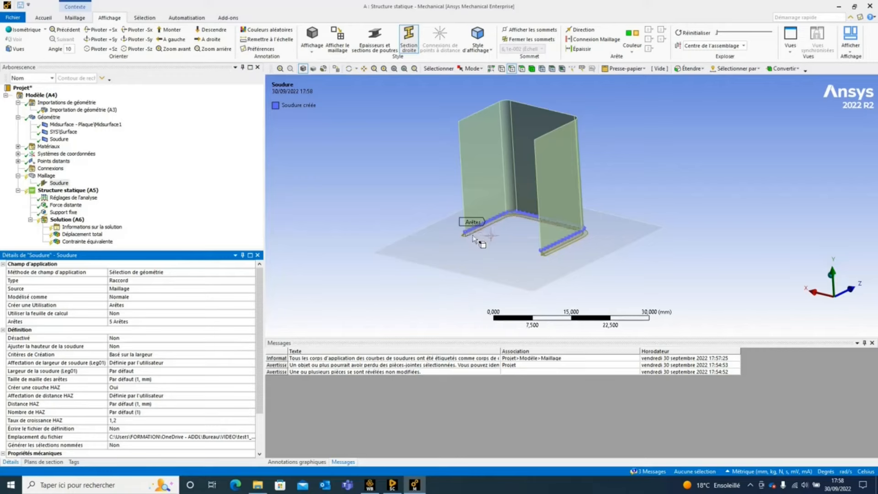
middle_drag(482, 250, 584, 254)
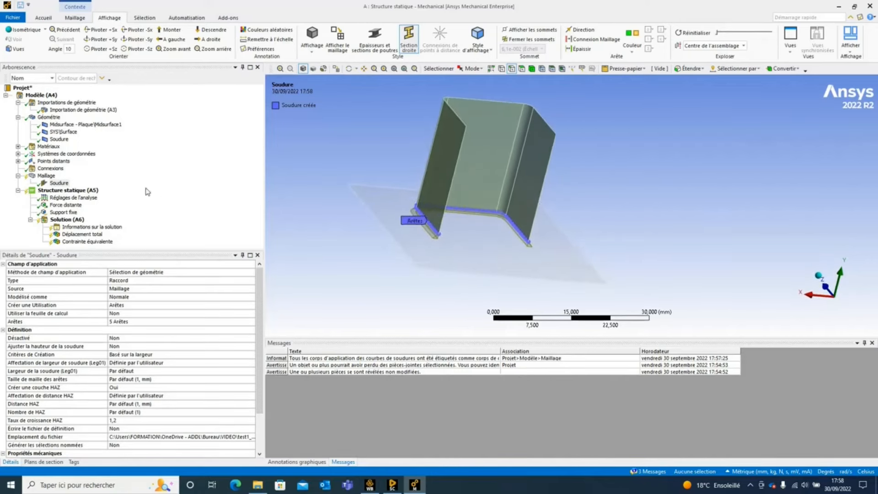
Clear the generated mesh data and solve the static structural analysis with the normal weld
right_click(46, 176)
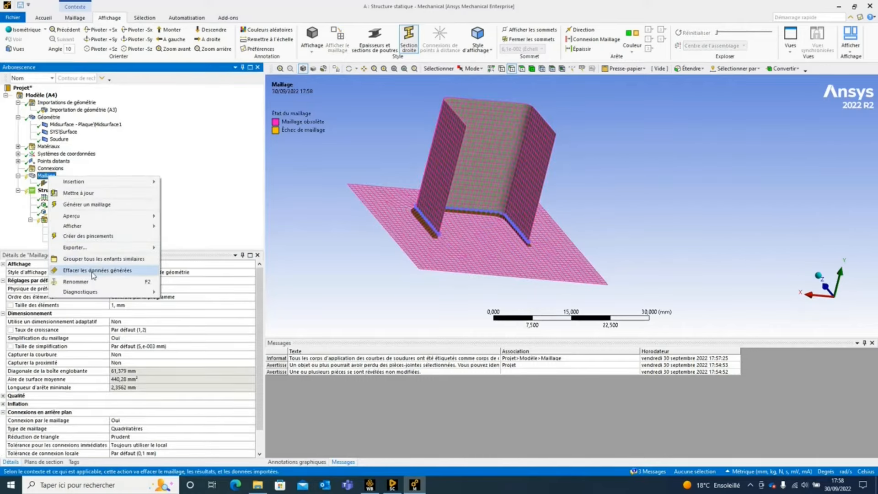
click(93, 272)
click(465, 275)
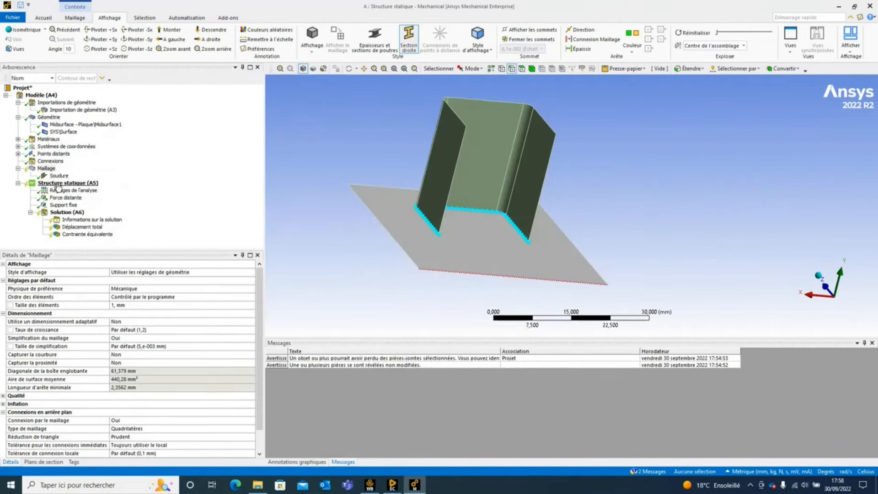
right_click(59, 184)
click(84, 201)
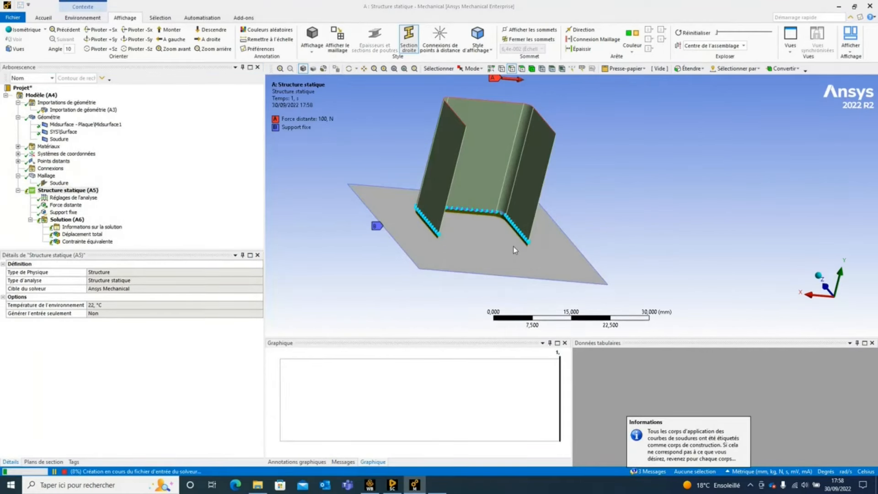
Inspect the vertical weld bead under the profile and display the total displacement over the assembly
middle_drag(520, 250, 451, 247)
scroll(452, 248, down, 1)
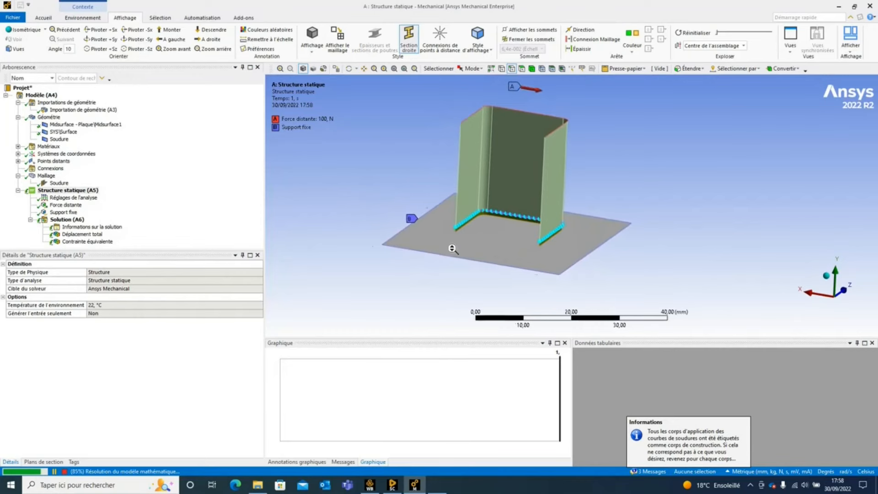
scroll(453, 249, up, 5)
ctrl+middle_drag(447, 129, 505, 176)
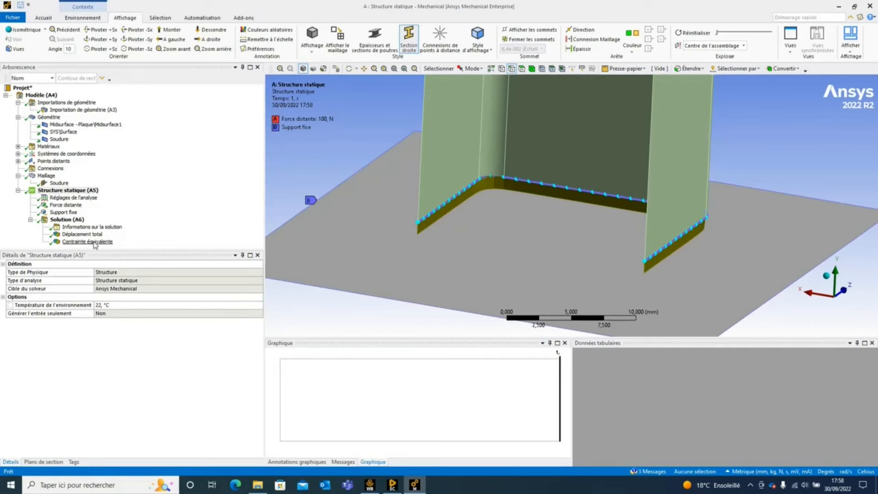
click(82, 234)
scroll(477, 238, down, 5)
middle_drag(469, 256, 399, 259)
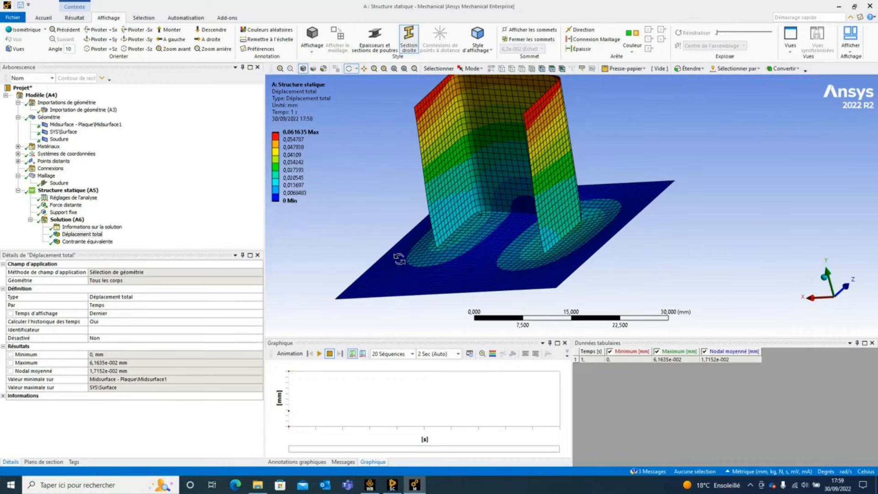
Set the mesh weld control's Modélisé comme option to 1D and check its cross-section property
click(58, 183)
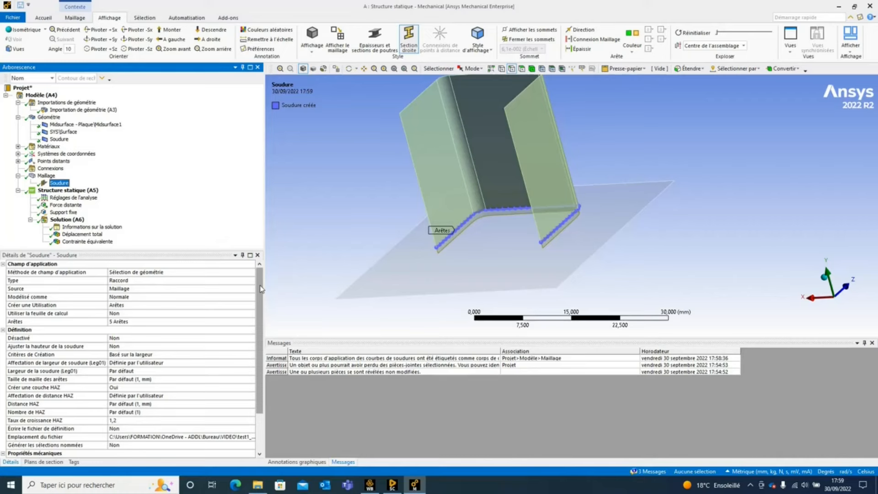
drag(261, 289, 256, 310)
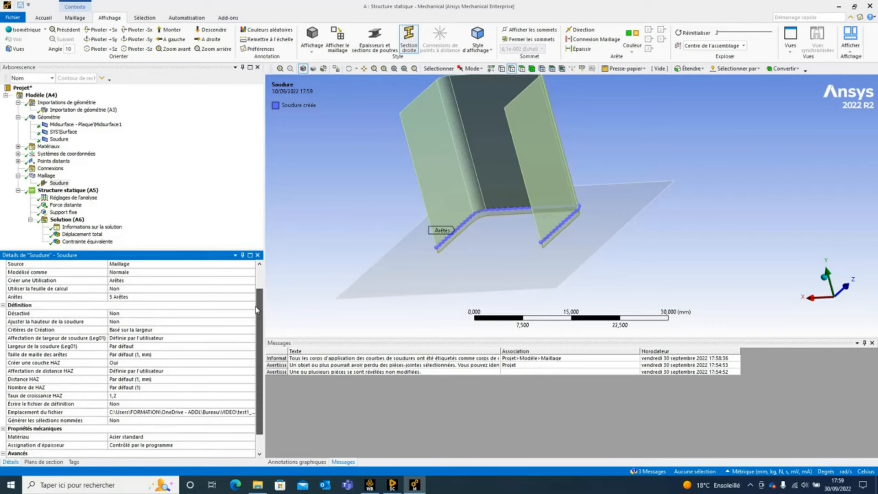
click(251, 272)
click(251, 272)
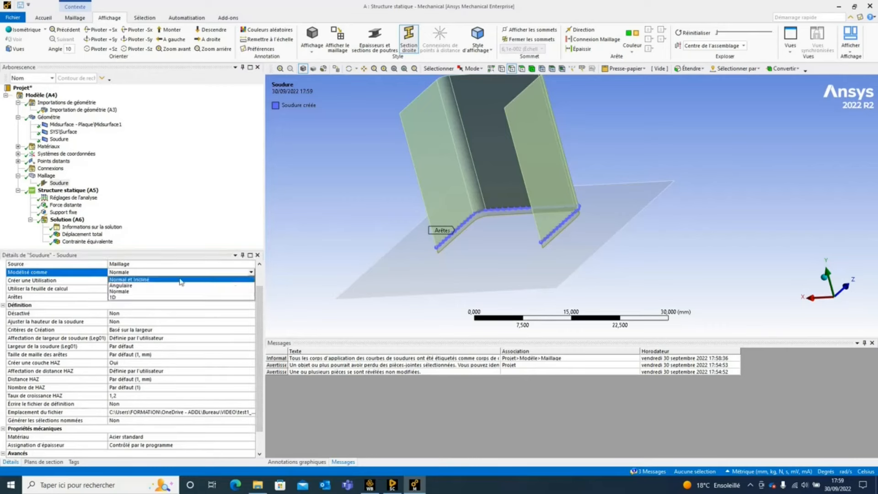
click(129, 297)
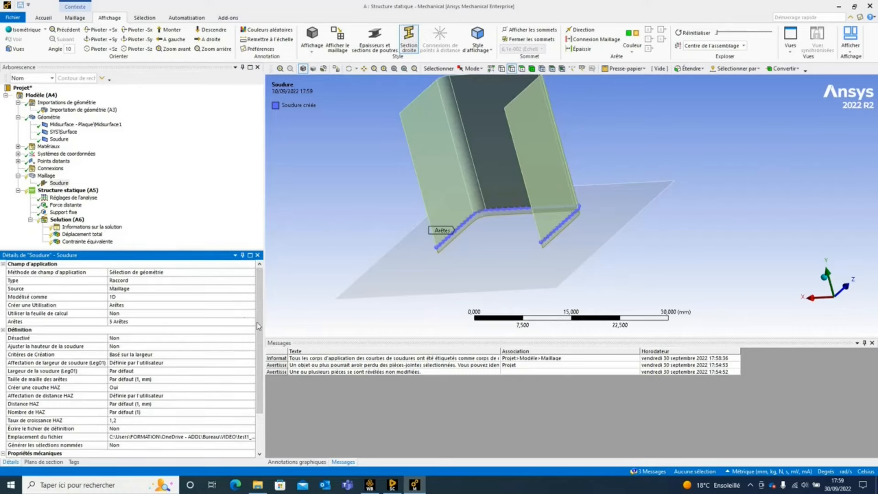
scroll(206, 366, down, 2)
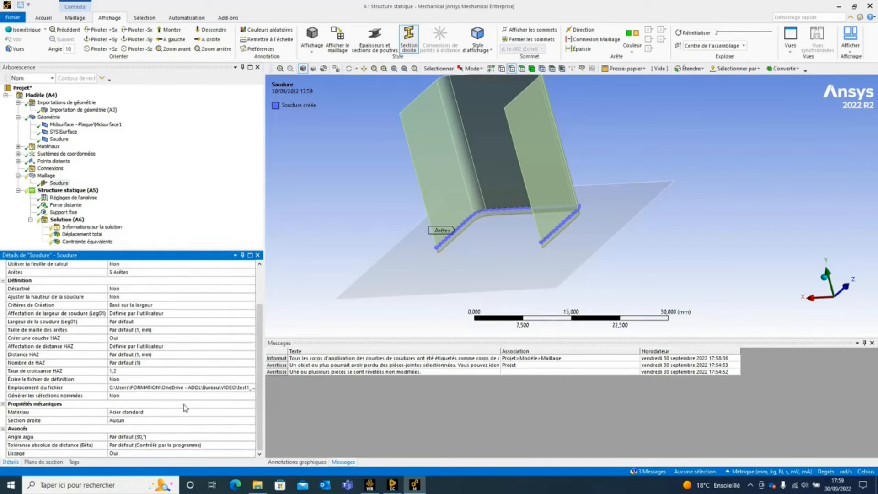
Insert an L-shaped cross section (En L) into the model
click(37, 95)
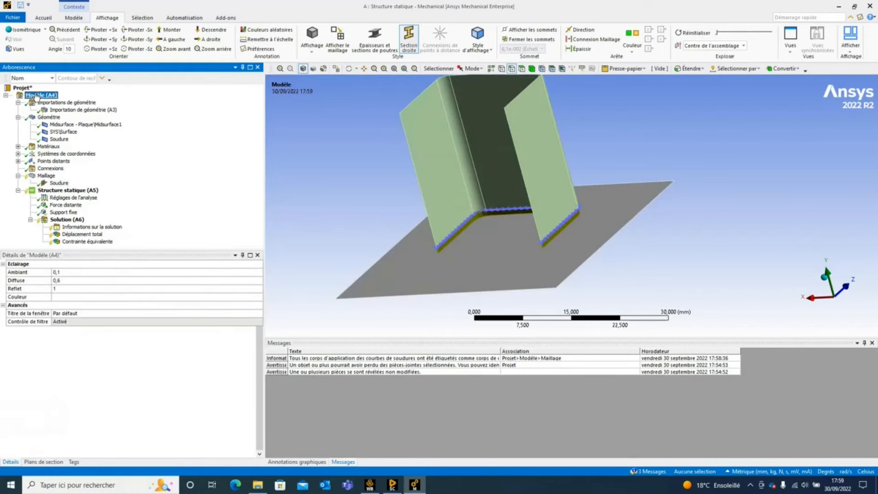
right_click(40, 97)
mouse_move(80, 100)
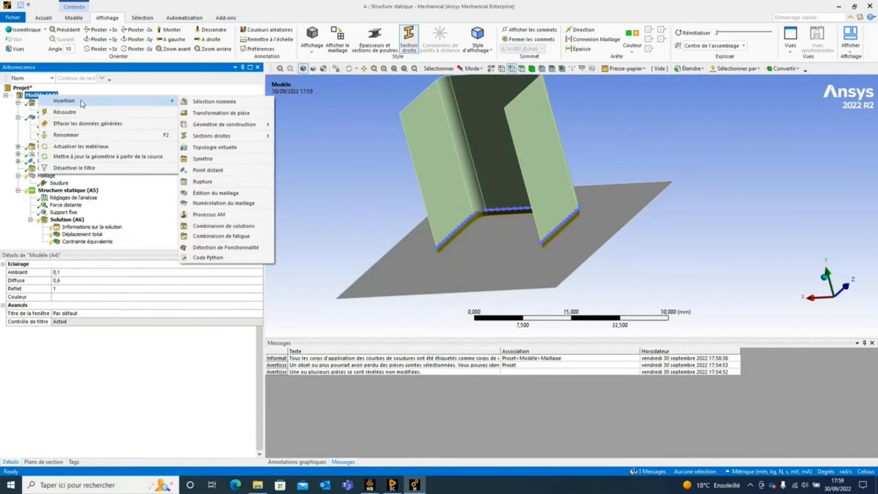
mouse_move(217, 137)
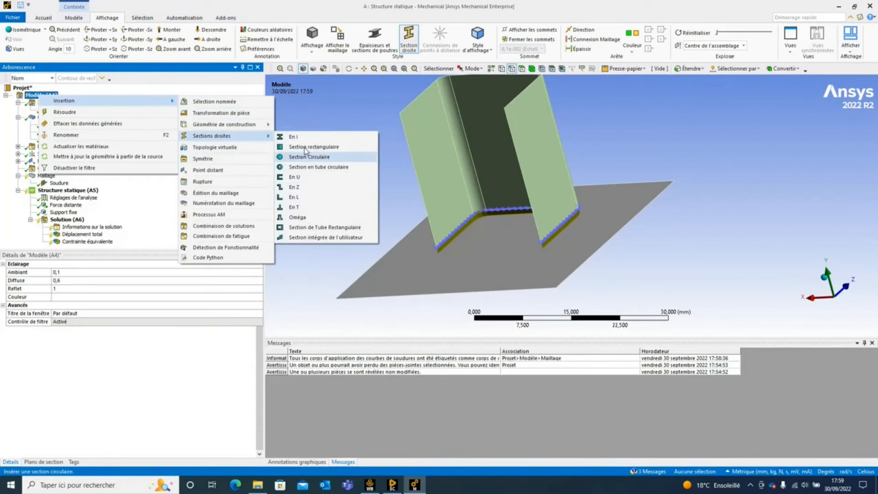
click(306, 198)
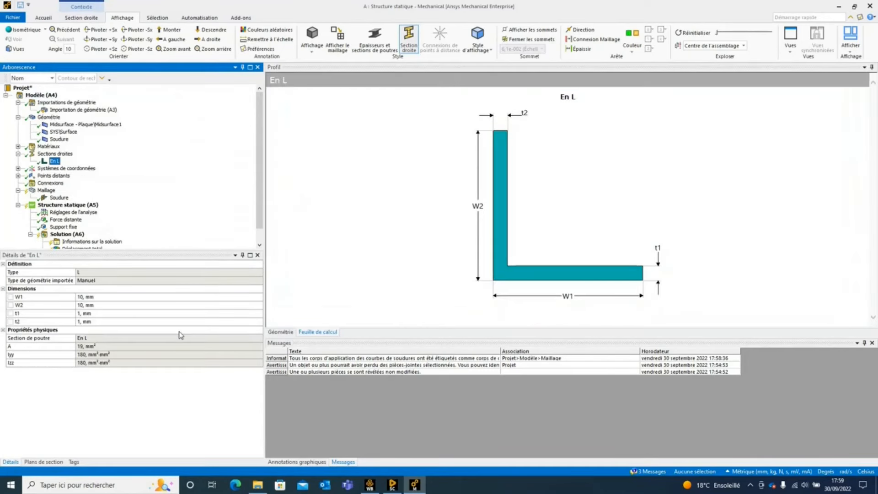
Set the L section's dimensions to W1 and W2 of 1 mm and t1 and t2 of 0,2 mm
click(88, 296)
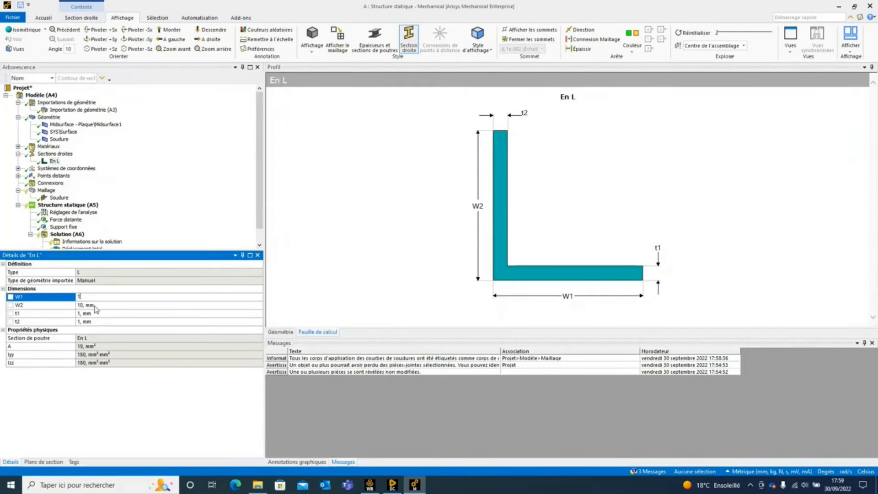
text(1)
click(94, 305)
click(91, 313)
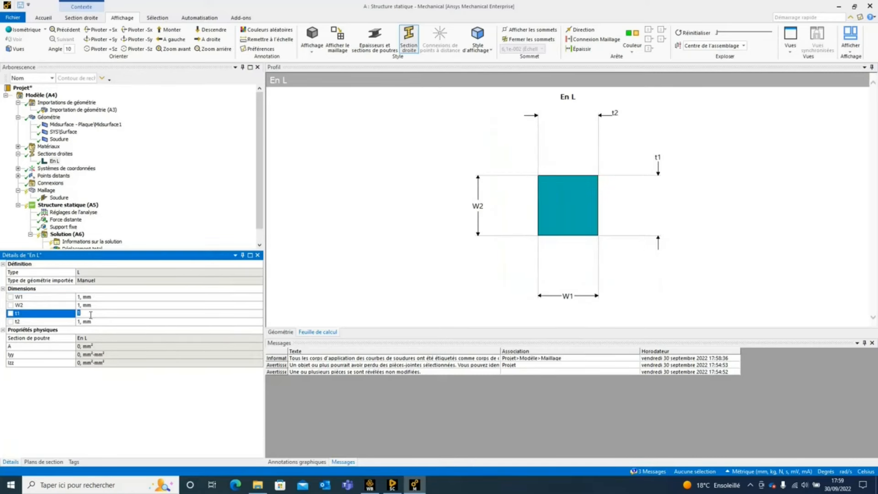
text(0,2)
key(Return)
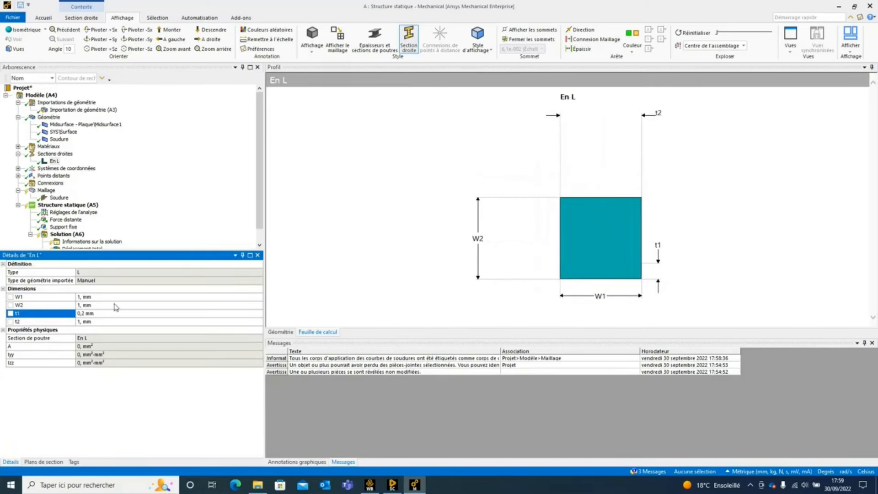
click(101, 321)
text(0)
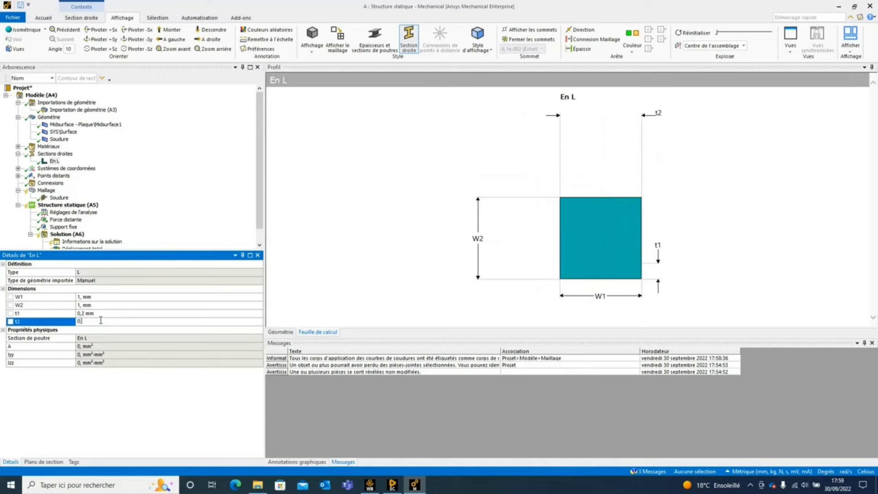
text(,2)
key(Return)
Assign the En L cross section to the mesh weld control's Section droite property
drag(264, 203, 259, 226)
click(59, 183)
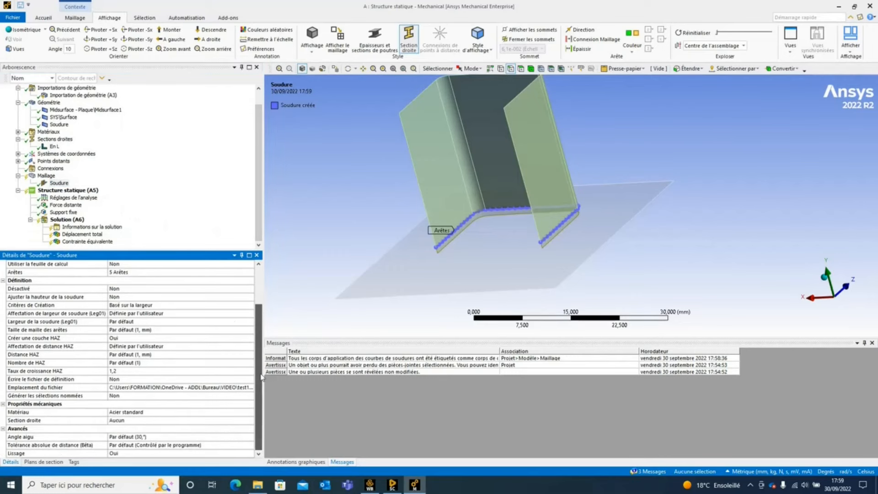
click(117, 420)
click(250, 422)
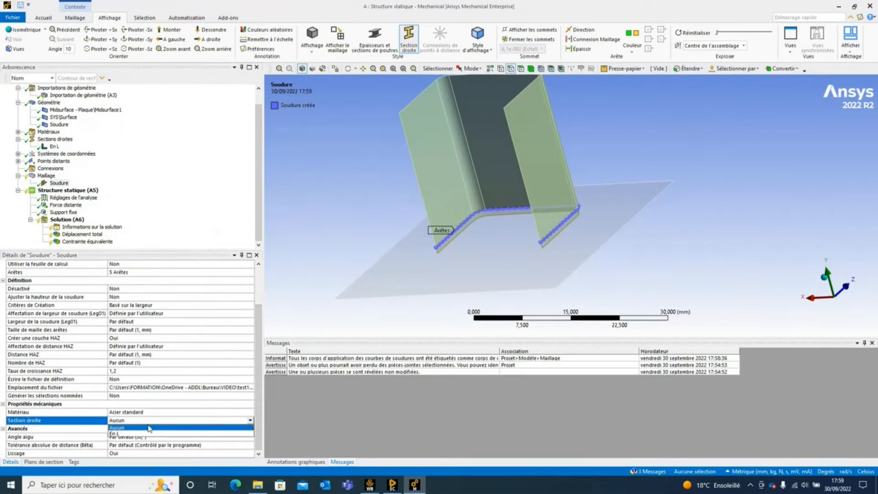
click(134, 434)
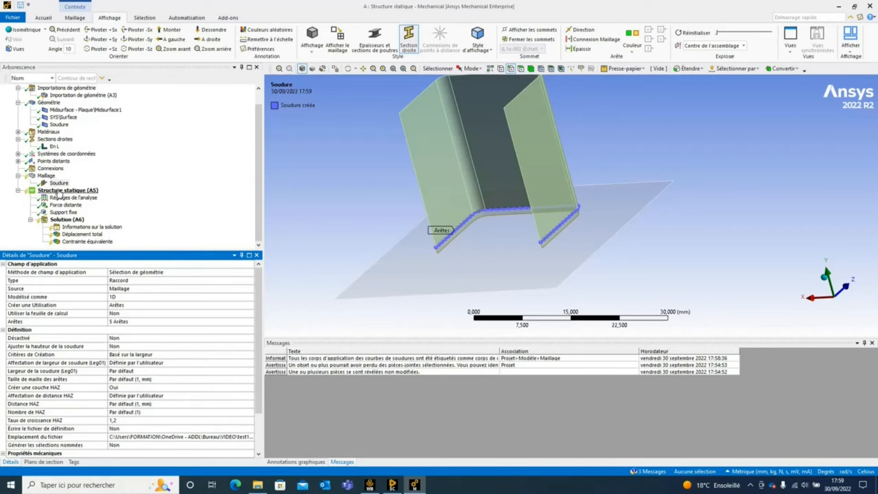
Clear the generated mesh data and the static structural analysis results
click(42, 176)
right_click(44, 176)
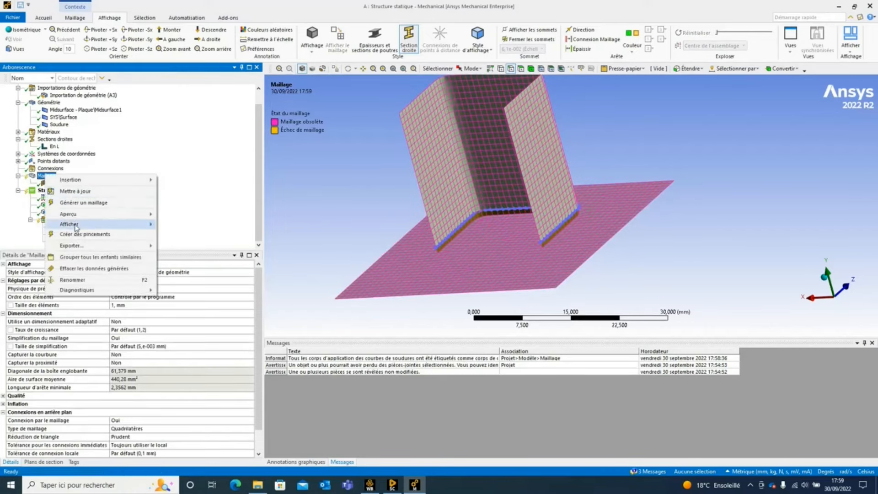
click(91, 268)
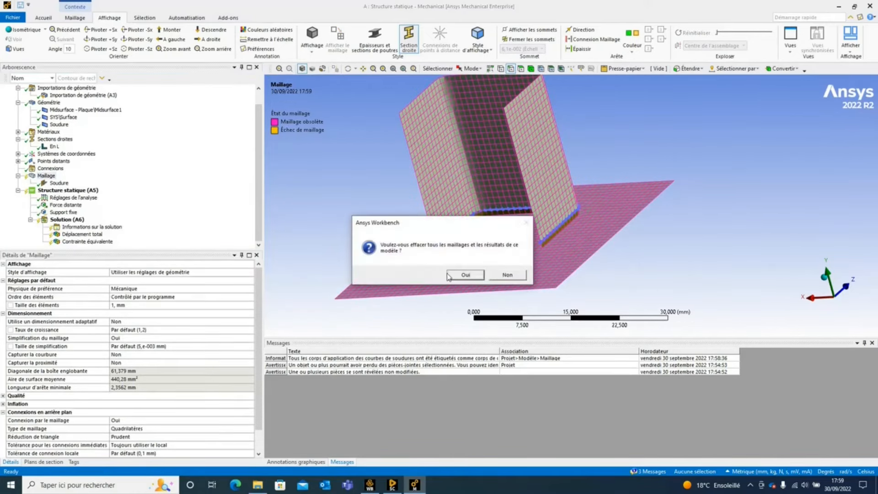
click(464, 274)
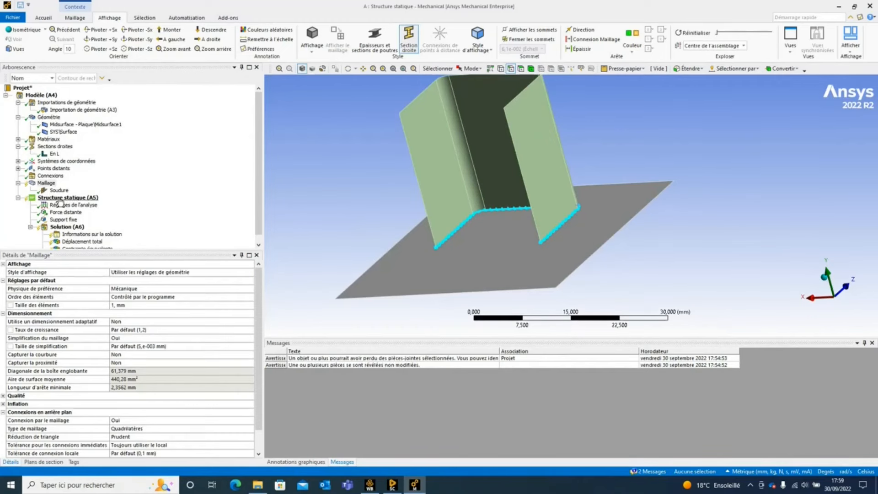
right_click(60, 198)
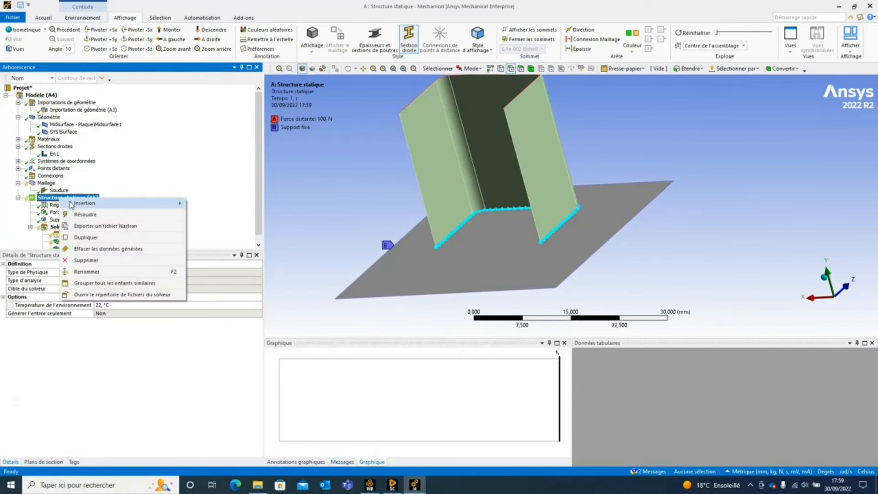
click(102, 248)
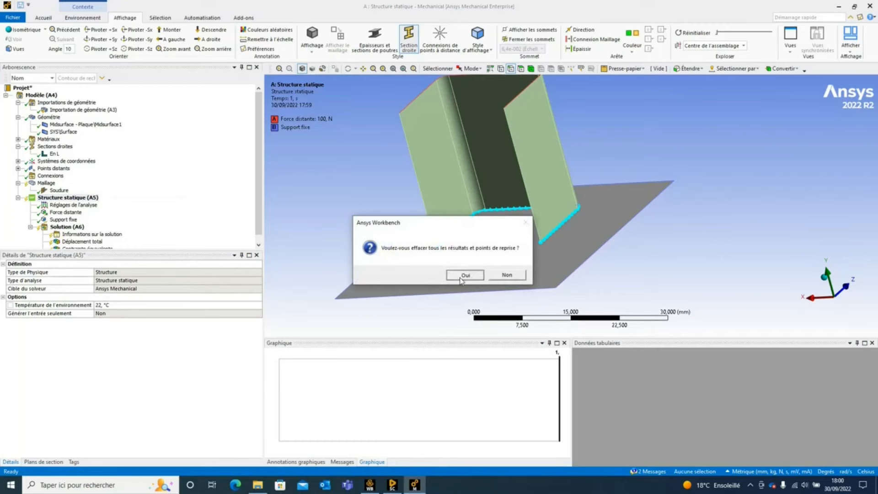
click(463, 275)
Regenerate the mesh with the 1D weld and inspect the resulting Soudure beam body up close
right_click(47, 184)
click(91, 197)
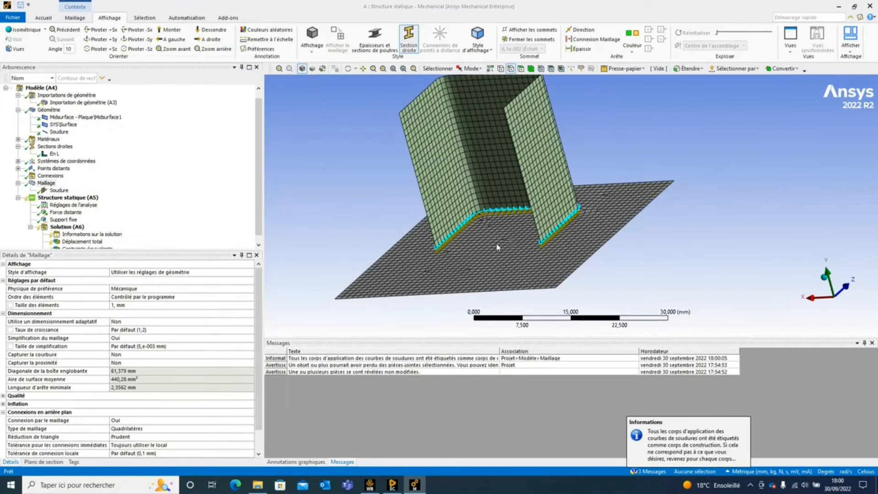
click(57, 132)
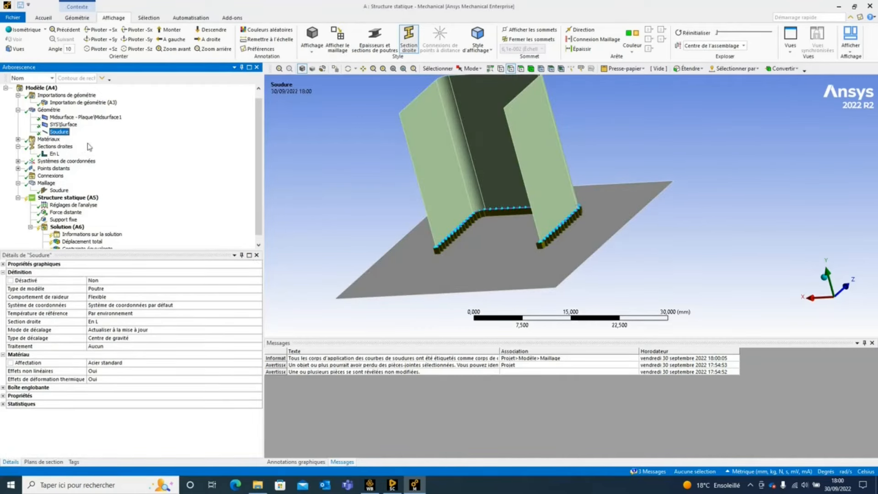
scroll(464, 232, up, 6)
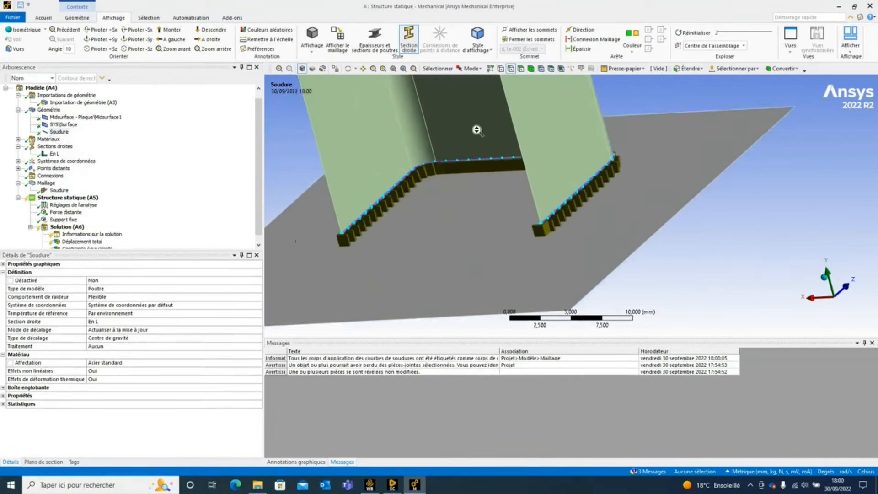
Solve the static structural analysis with the L-section beam weld joining the profile to the plate
ctrl+middle_drag(639, 237, 406, 245)
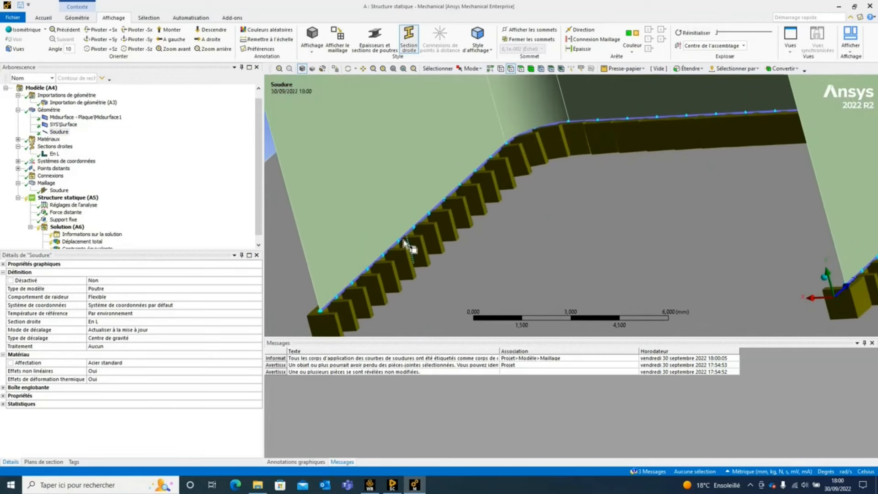
scroll(405, 245, up, 2)
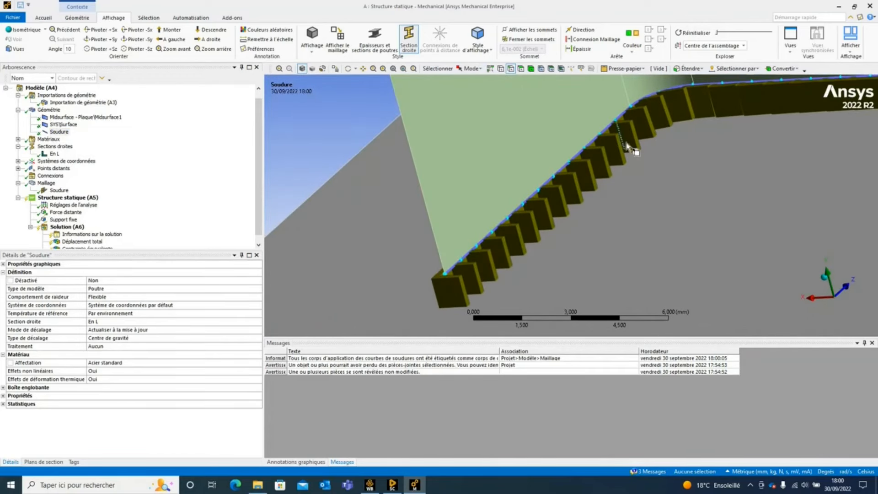
click(63, 198)
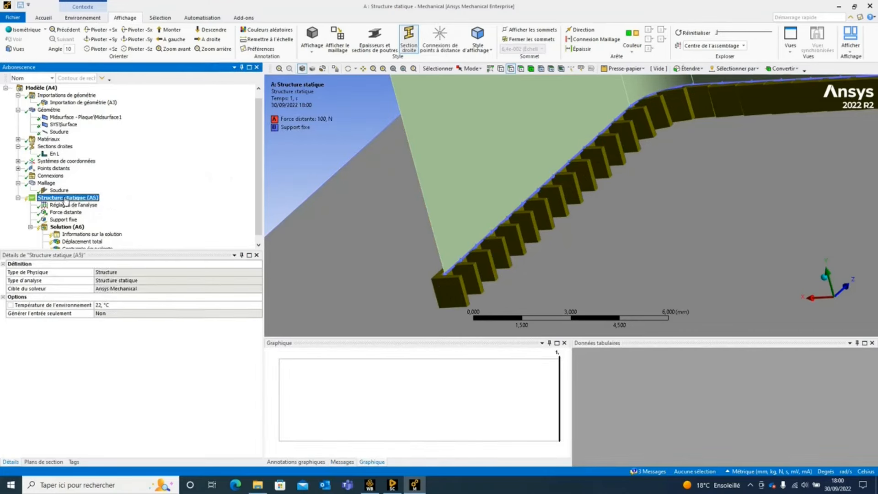
right_click(64, 199)
mouse_move(92, 206)
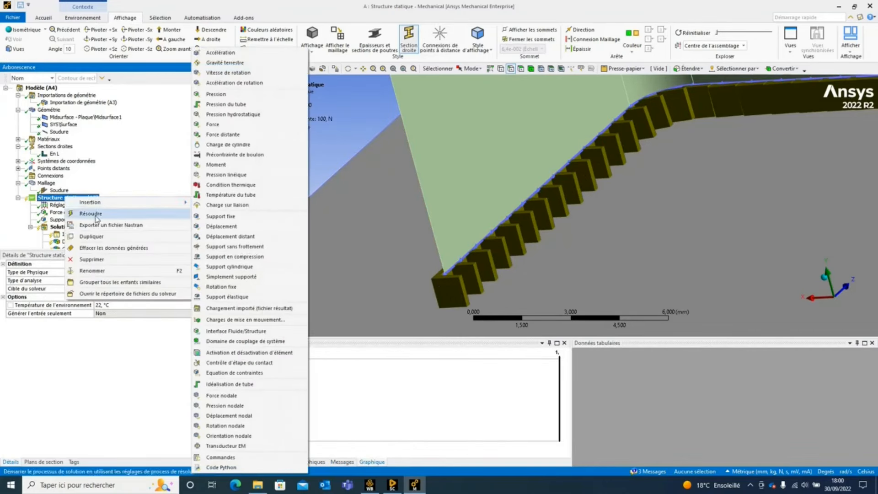
key(Escape)
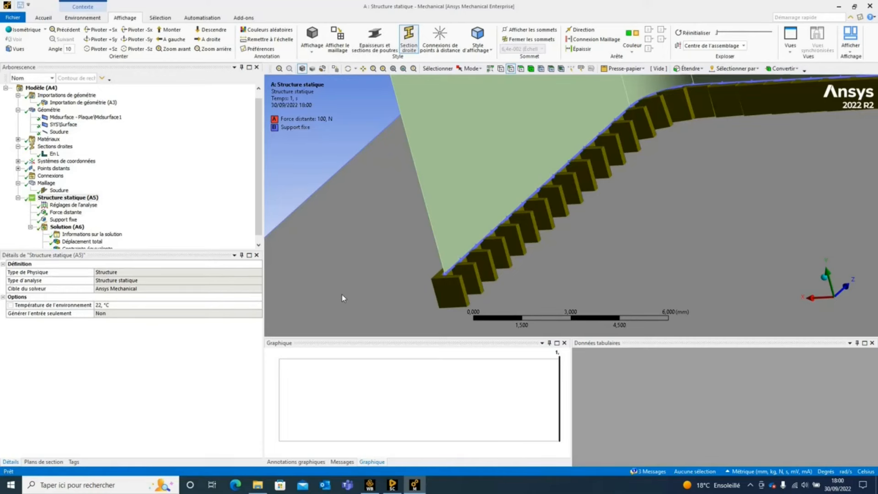
Display the total displacement result and examine it over the profile and the plate
scroll(512, 223, down, 8)
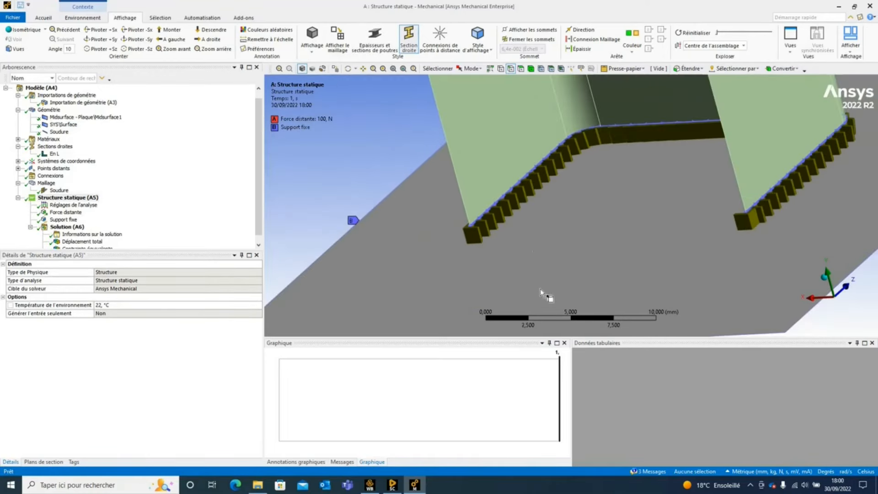
scroll(523, 271, down, 3)
middle_drag(583, 124, 612, 184)
click(73, 242)
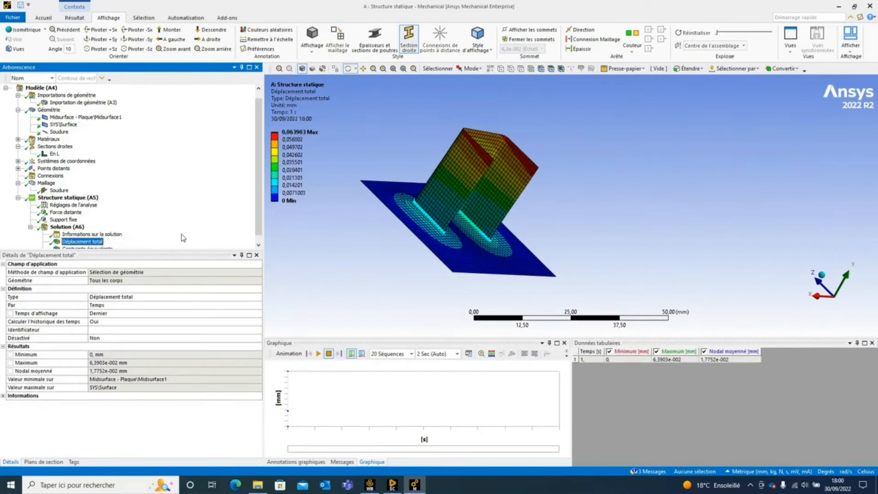
middle_drag(353, 193, 329, 253)
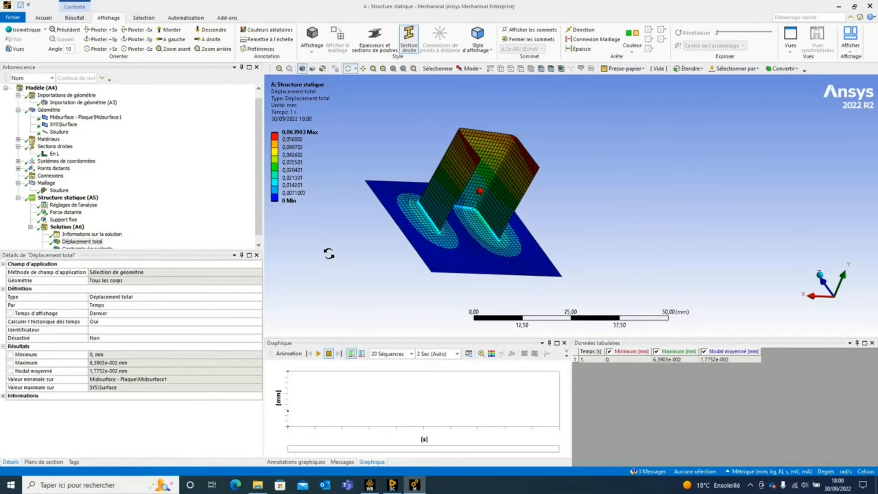
Display the von Mises equivalent stress result and examine its distribution along the weld line and the plate from several angles
click(258, 245)
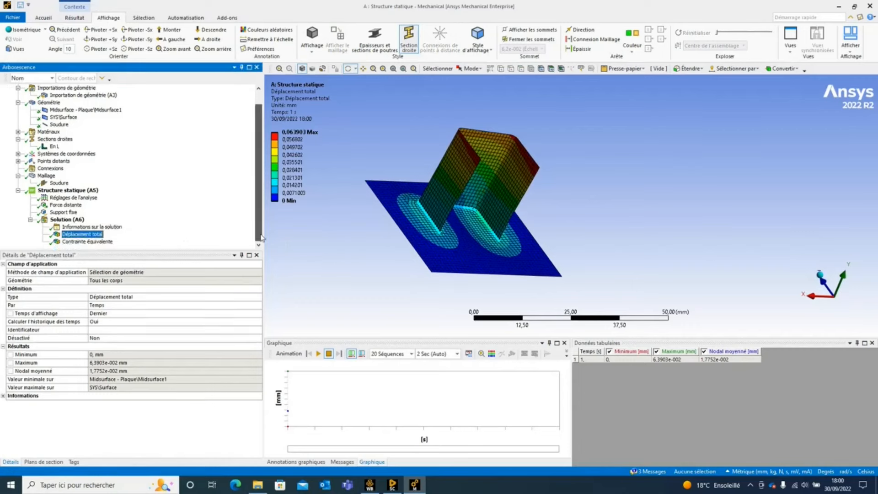
click(91, 242)
middle_drag(567, 240, 458, 223)
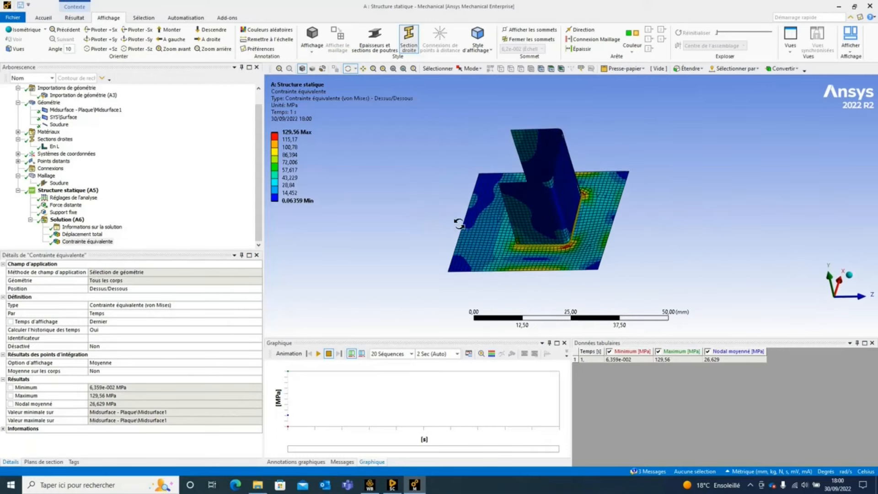
scroll(499, 135, up, 3)
middle_drag(506, 254, 541, 276)
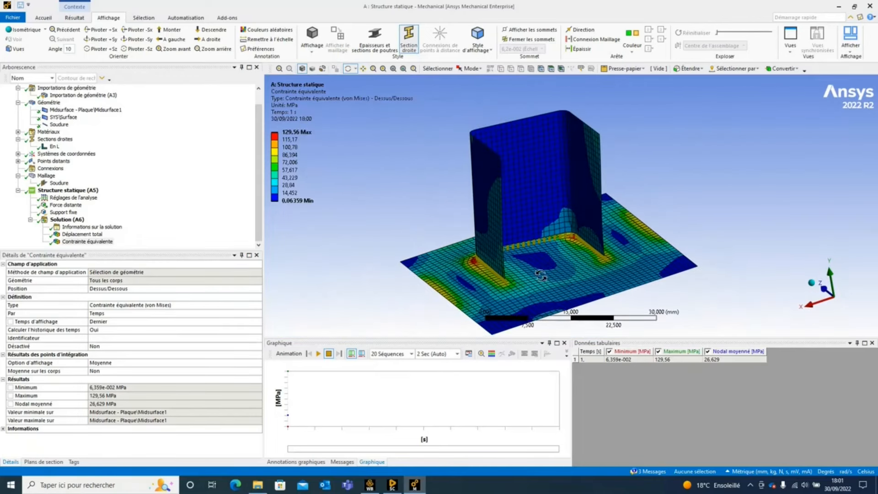
middle_drag(612, 226, 422, 211)
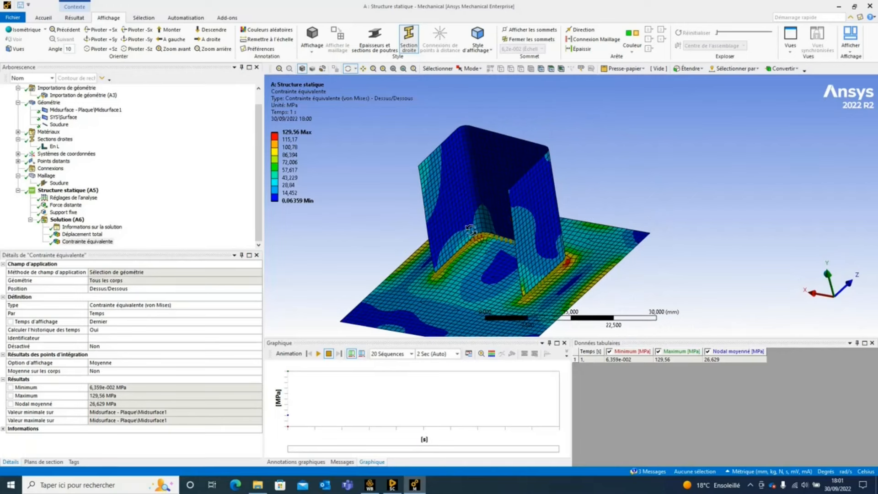
middle_drag(632, 228, 629, 232)
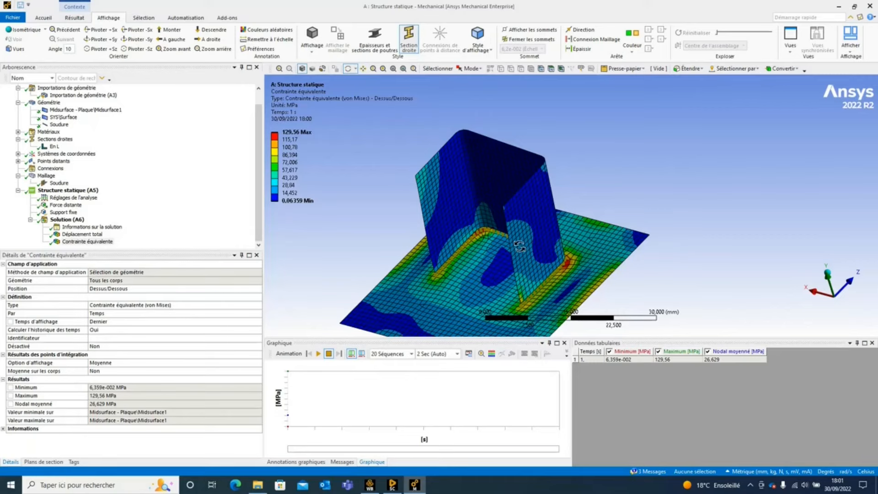
middle_drag(519, 247, 526, 242)
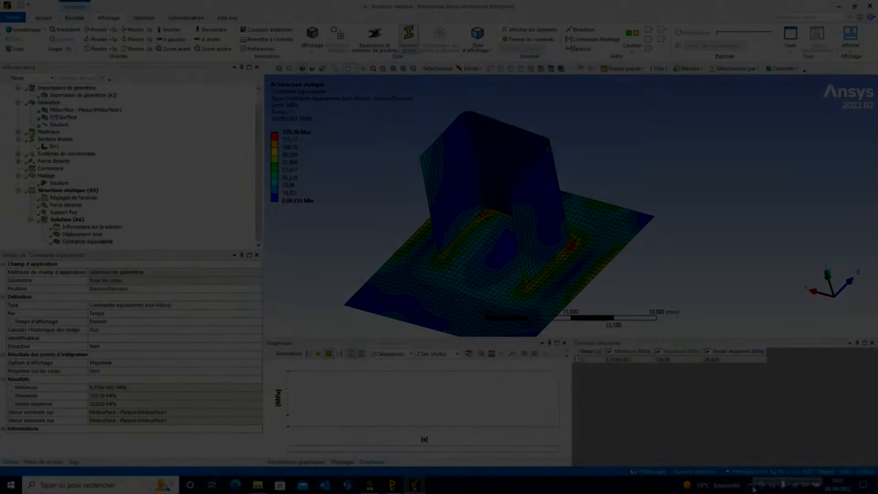